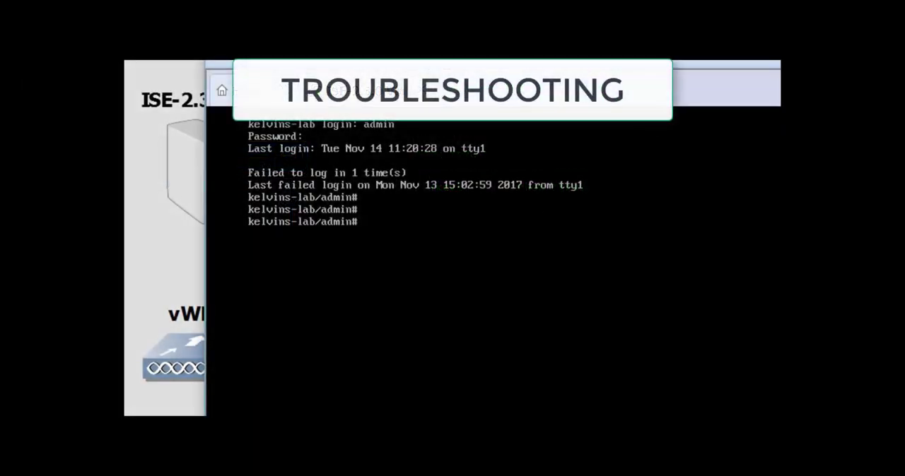
- Enter the application reset-passwd command at the ISE admin prompt
{"action": "type", "text": "application res"}
{"action": "key", "text": "Tab"}
{"action": "type", "text": "passwd"}
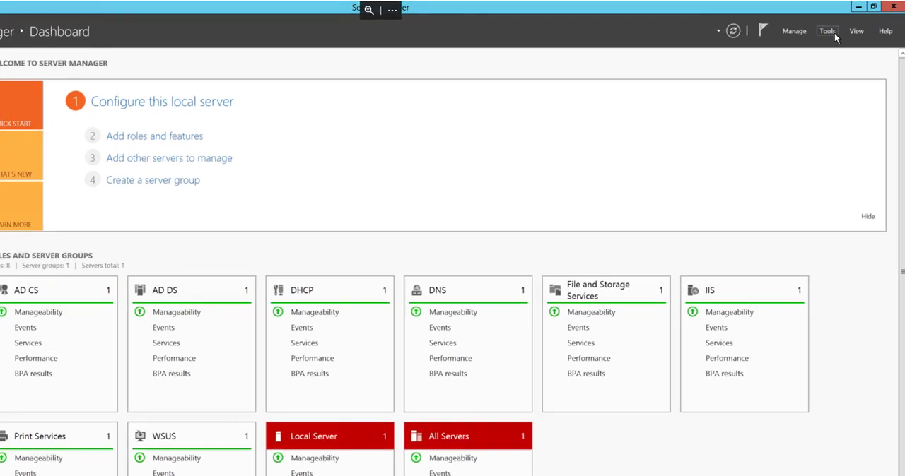
- Open the Certification Authority console from Server Manager and launch management of the wizkid-CA certificate templates
{"action": "left_click", "coordinate": [794, 51]}
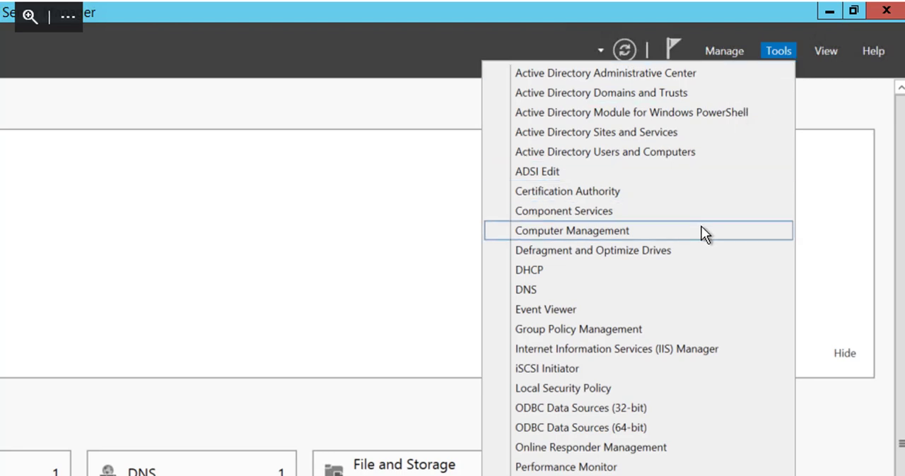
{"action": "left_click", "coordinate": [703, 195]}
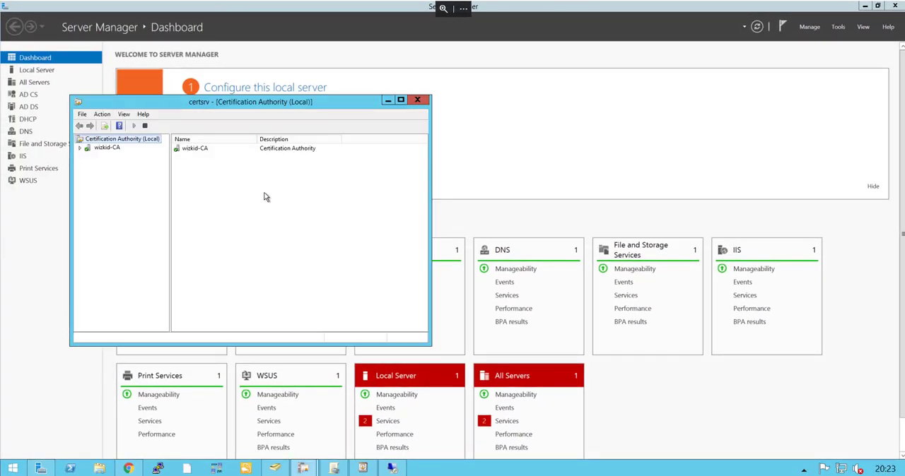
{"action": "left_click", "coordinate": [80, 148]}
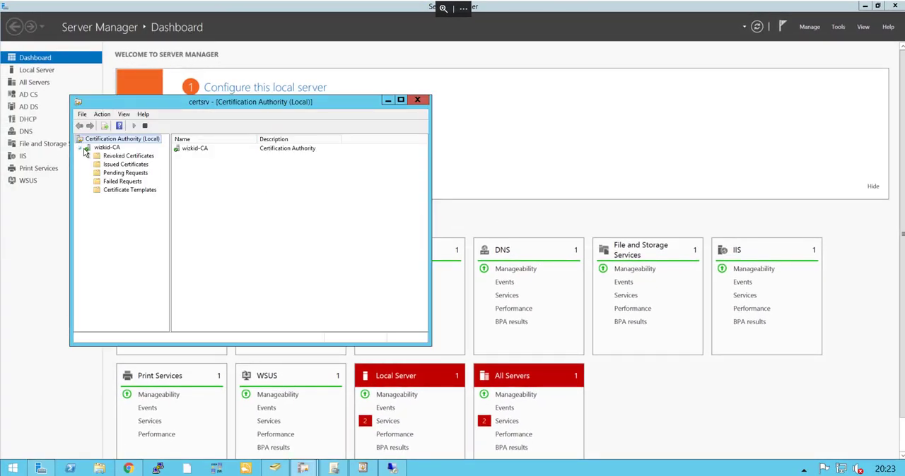
{"action": "left_click", "coordinate": [130, 190]}
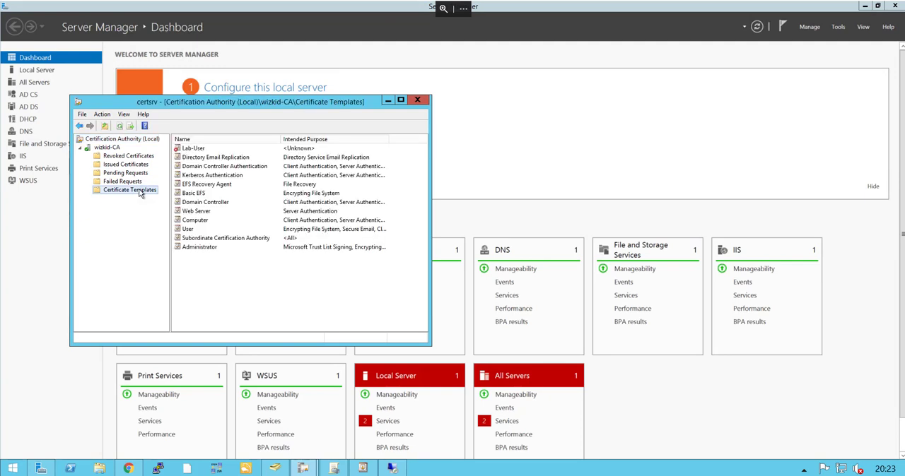
{"action": "right_click", "coordinate": [140, 194]}
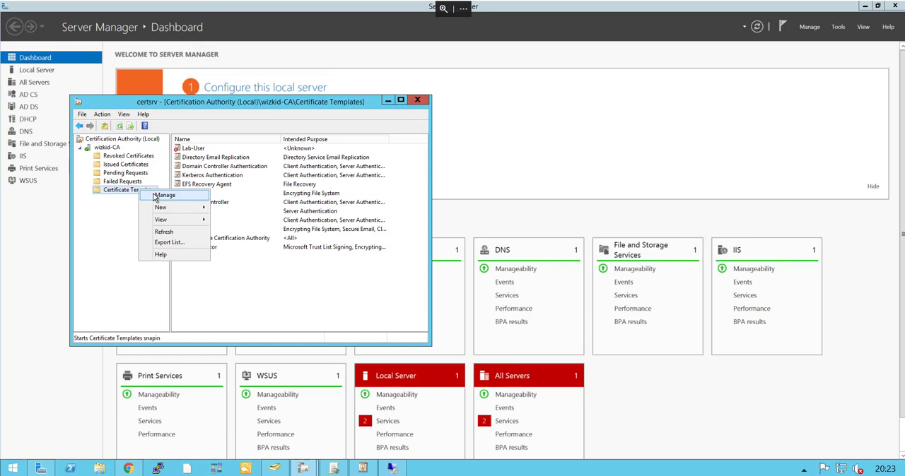
{"action": "left_click", "coordinate": [159, 195]}
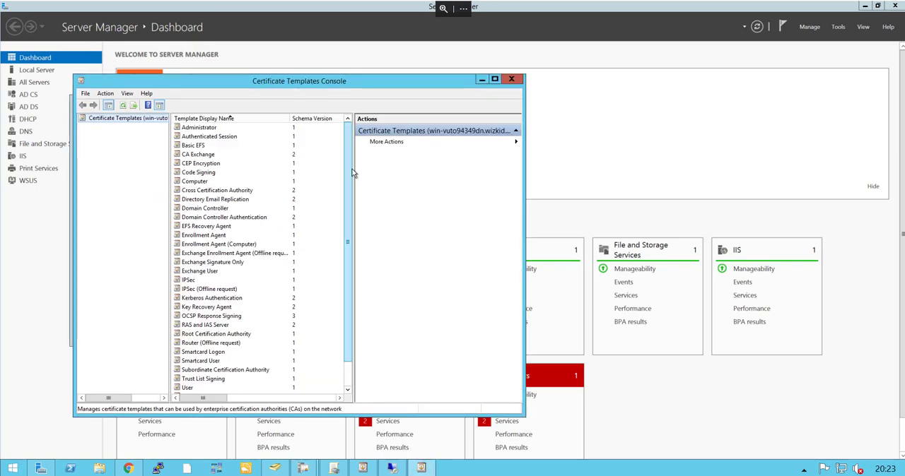
- Duplicate the Workstation Authentication certificate template
{"action": "left_click_drag", "start_coordinate": [351, 168], "coordinate": [345, 201]}
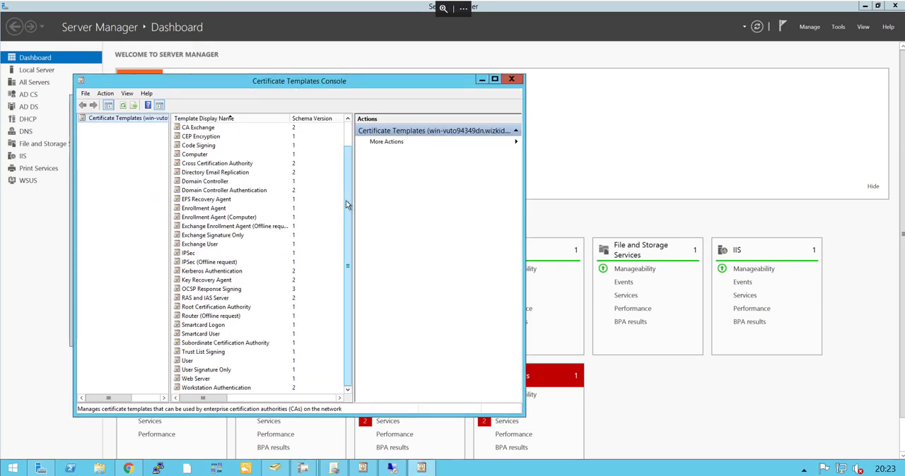
{"action": "right_click", "coordinate": [223, 390]}
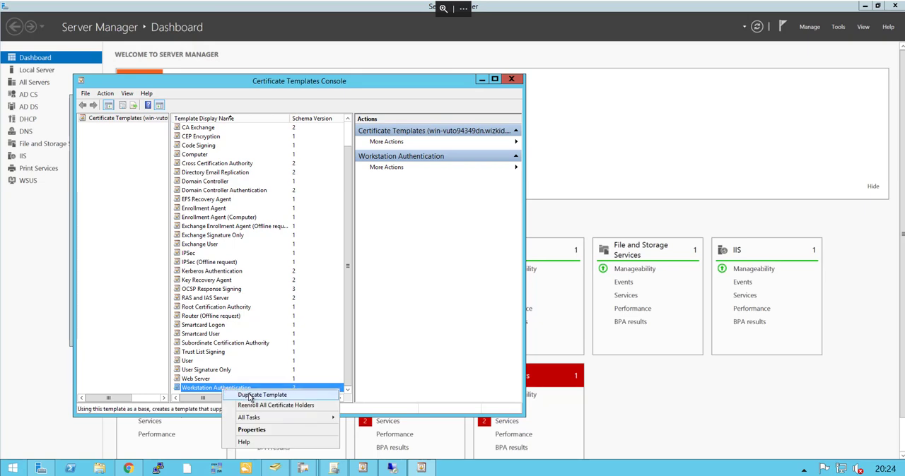
{"action": "left_click", "coordinate": [249, 397]}
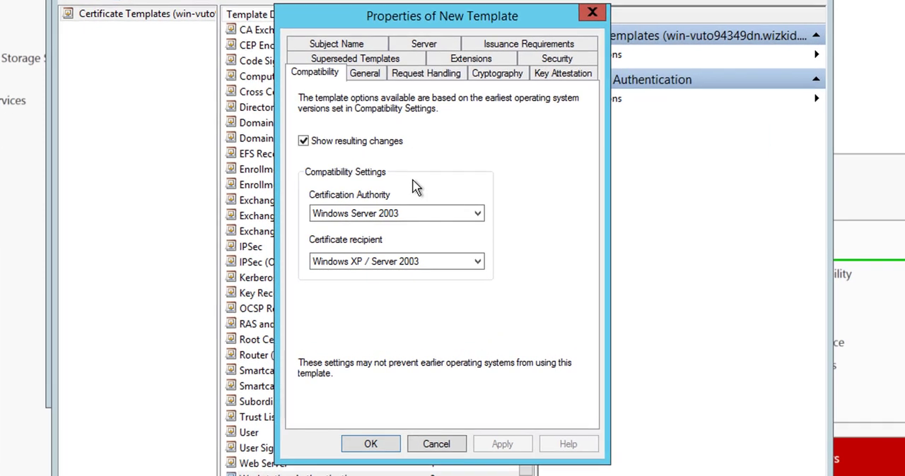
- Set the display name of the new workstation template to Lab-Workstation-Template
{"action": "left_click", "coordinate": [256, 154]}
{"action": "left_click_drag", "start_coordinate": [449, 112], "coordinate": [254, 117]}
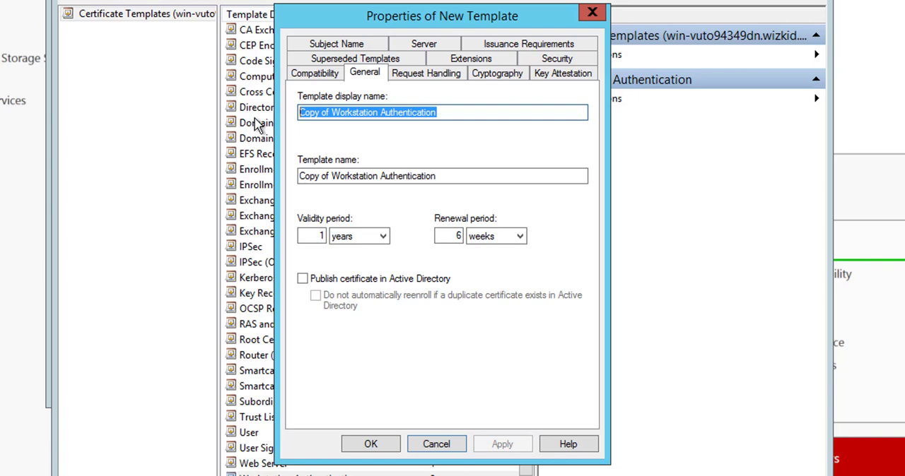
{"action": "type", "text": "Works"}
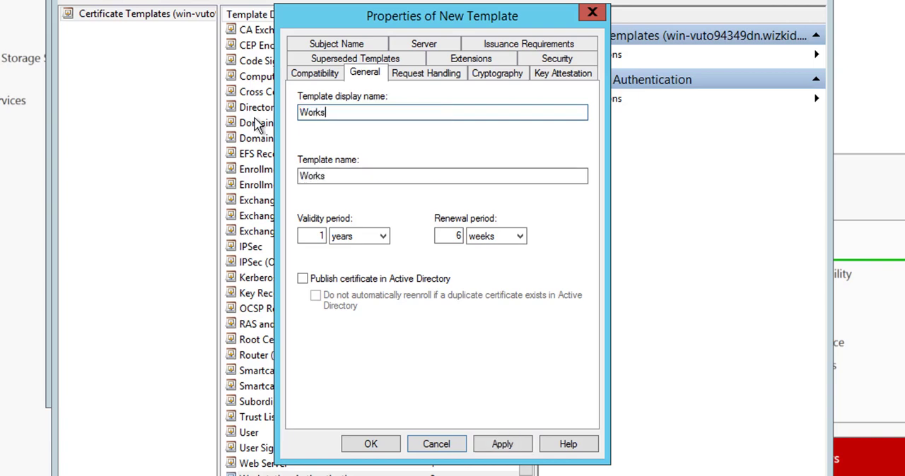
{"action": "type", "text": "tat"}
{"action": "key", "text": "BackSpace"}
{"action": "key", "text": "BackSpace"}
{"action": "key", "text": "BackSpace"}
{"action": "key", "text": "BackSpace"}
{"action": "key", "text": "BackSpace"}
{"action": "key", "text": "BackSpace"}
{"action": "key", "text": "BackSpace"}
{"action": "key", "text": "BackSpace"}
{"action": "type", "text": "Lab-Works"}
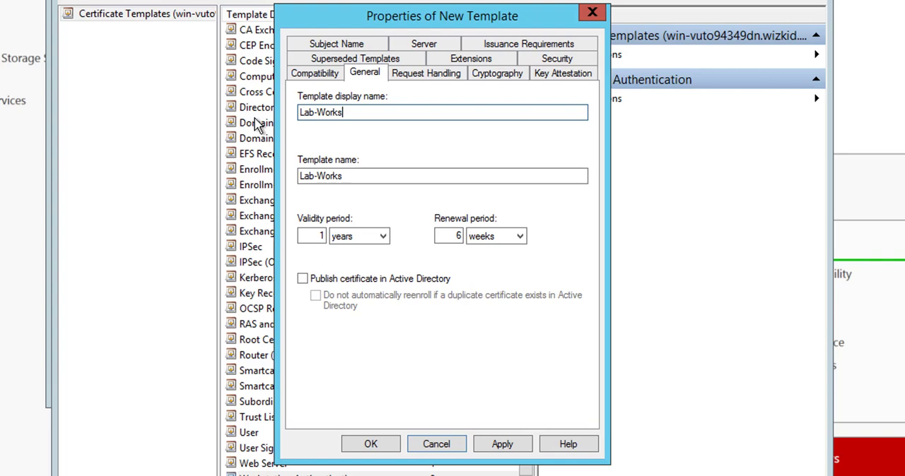
{"action": "type", "text": "tation-Template"}
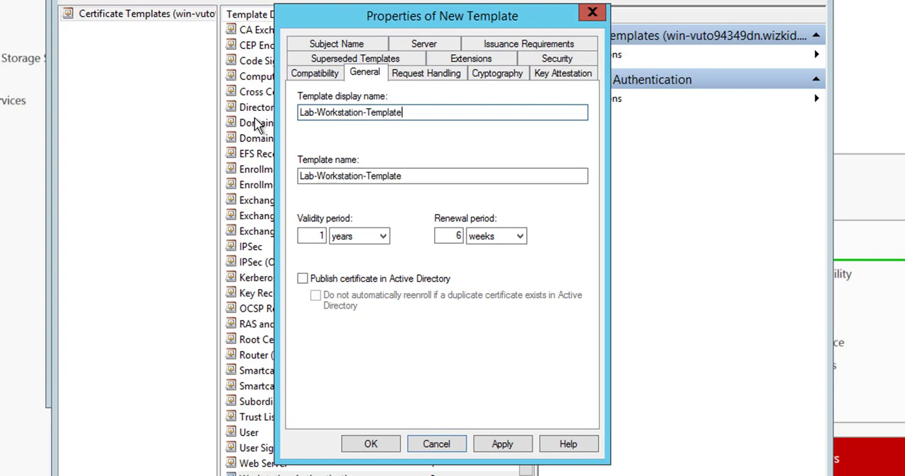
- Allow Domain Computers the Autoenroll and Read permissions on the workstation template and save it
{"action": "left_click", "coordinate": [427, 75]}
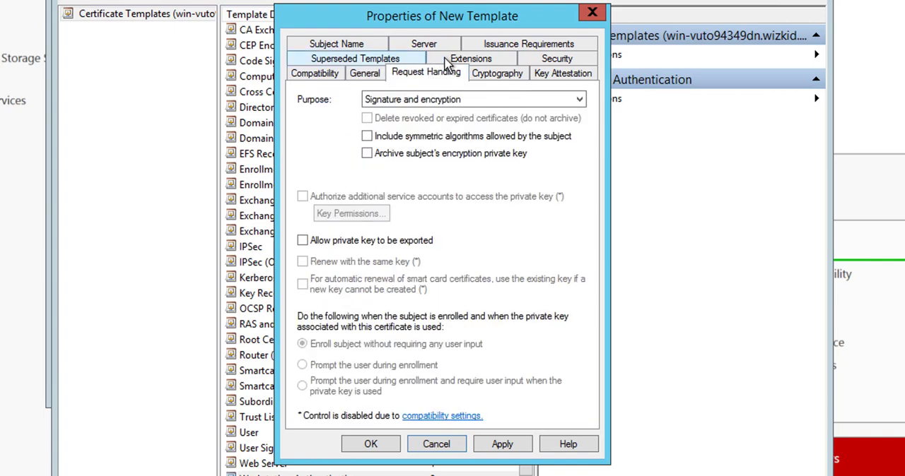
{"action": "left_click", "coordinate": [355, 46]}
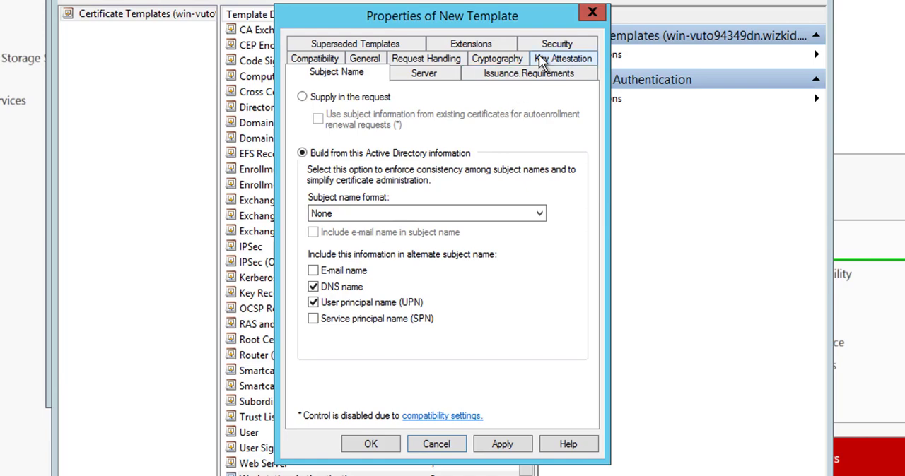
{"action": "left_click", "coordinate": [558, 46]}
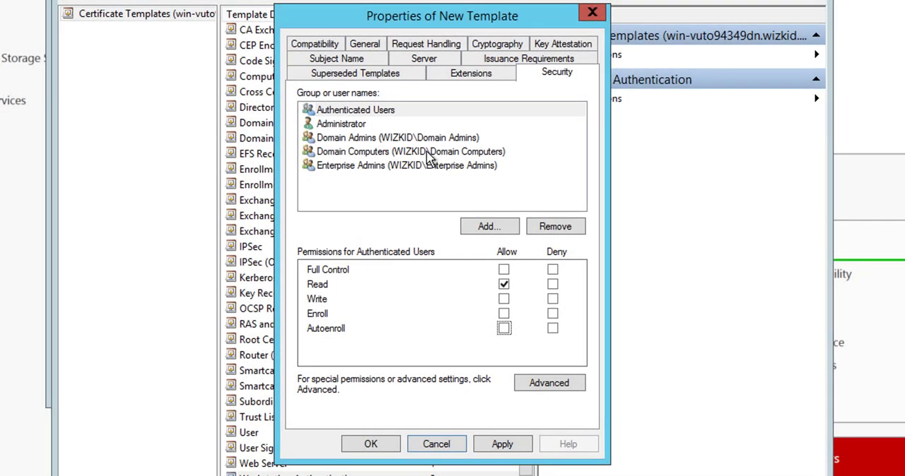
{"action": "left_click", "coordinate": [429, 153]}
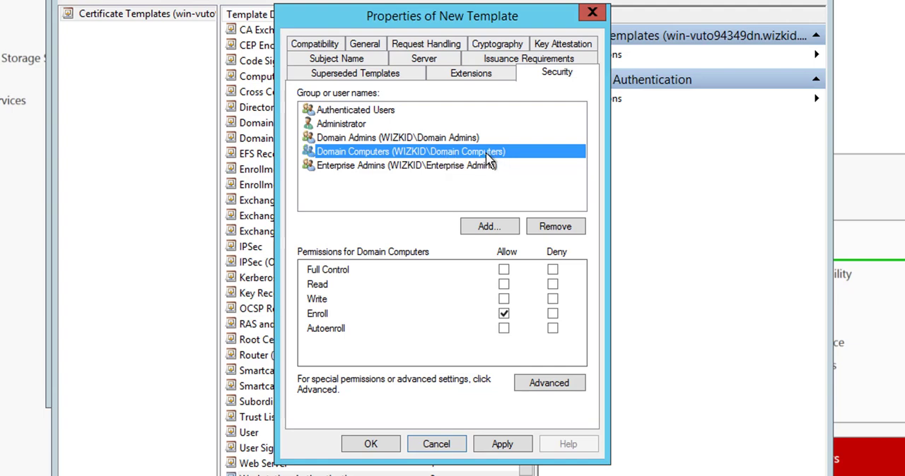
{"action": "left_click", "coordinate": [502, 330]}
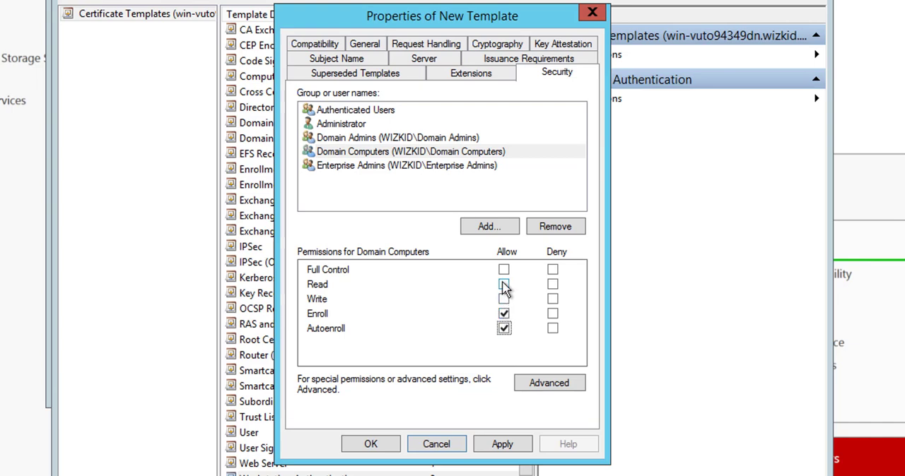
{"action": "left_click", "coordinate": [503, 286]}
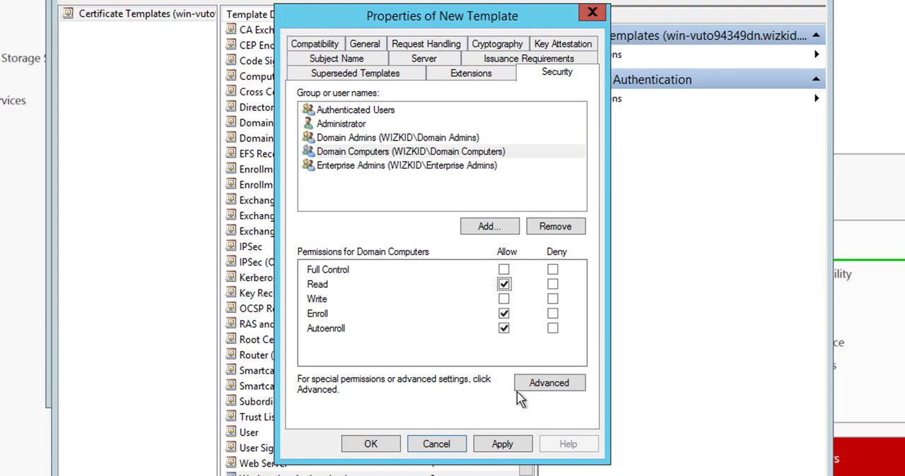
{"action": "left_click", "coordinate": [503, 445]}
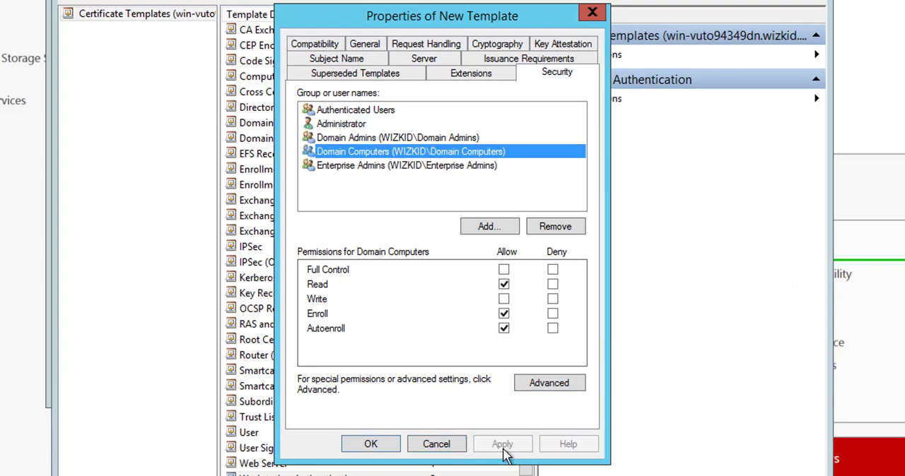
{"action": "left_click", "coordinate": [371, 445]}
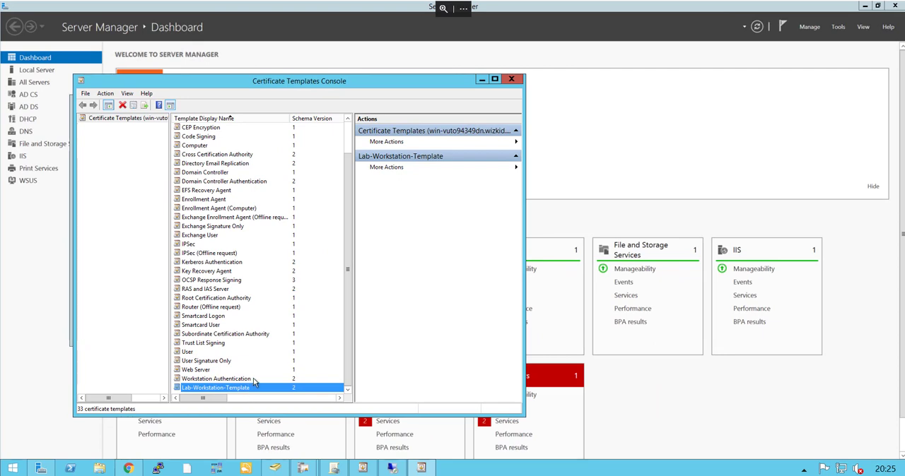
- Duplicate the User certificate template and set the copy's display name to Lab-User-Template
{"action": "left_click", "coordinate": [192, 353]}
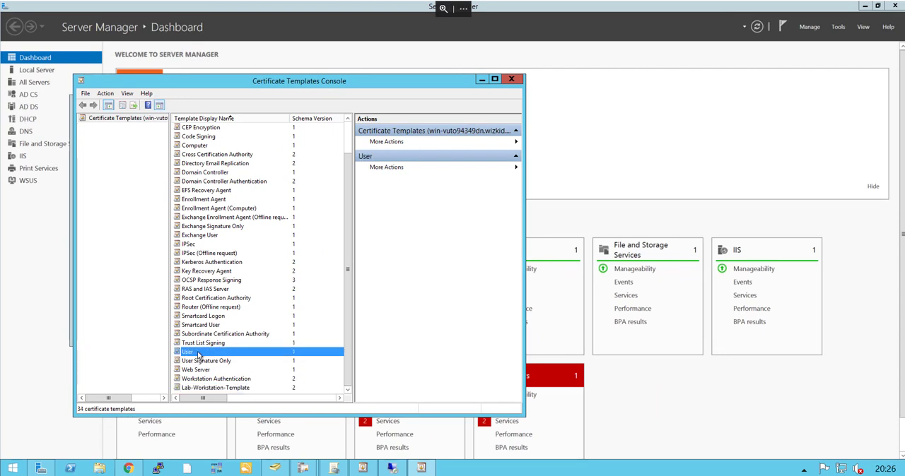
{"action": "right_click", "coordinate": [199, 356]}
{"action": "left_click", "coordinate": [222, 358]}
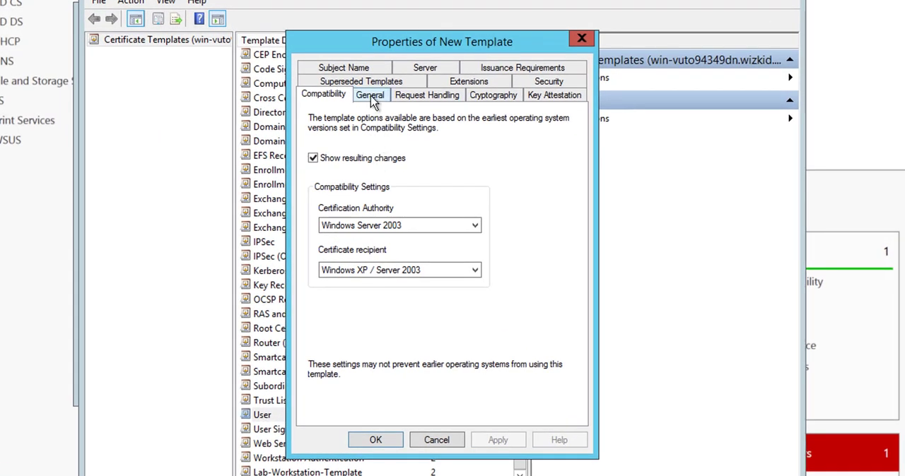
{"action": "left_click", "coordinate": [370, 95]}
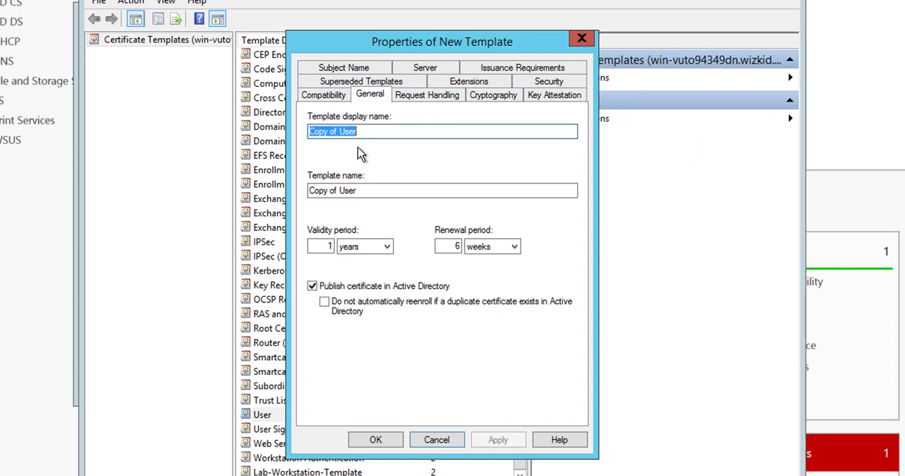
{"action": "type", "text": "Lab-"}
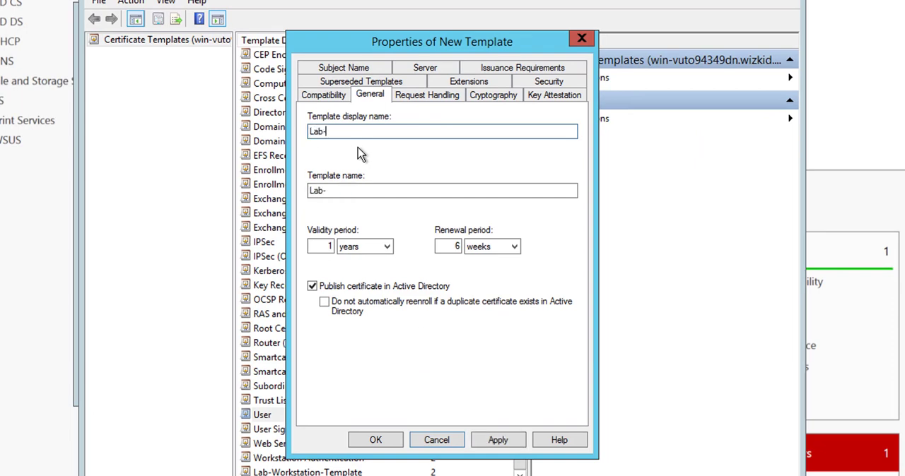
{"action": "type", "text": "User-Template"}
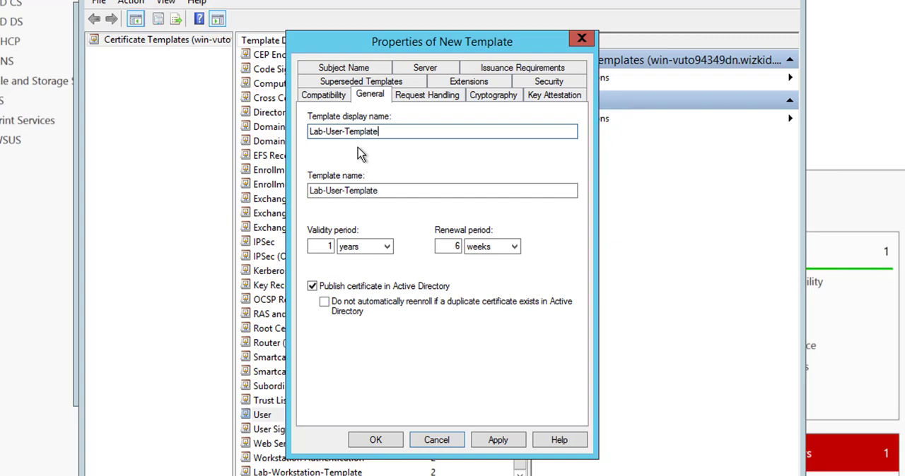
- Disallow exporting the private key in the new user template's request handling settings
{"action": "left_click", "coordinate": [415, 101]}
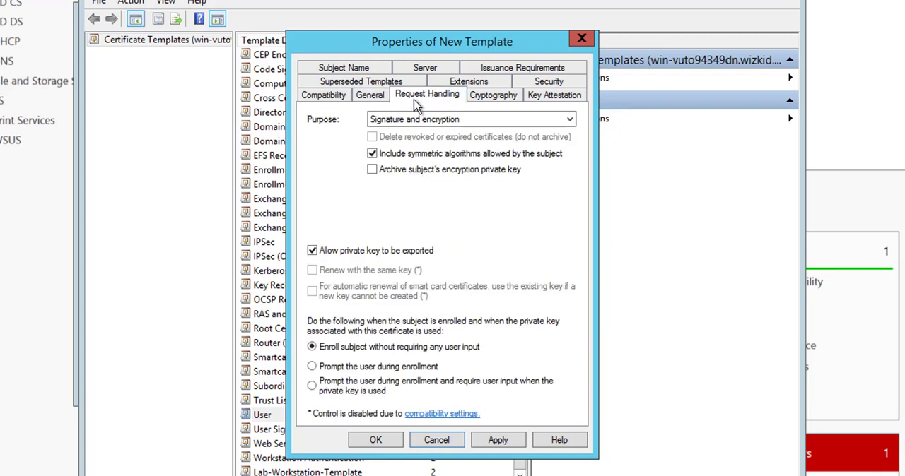
{"action": "left_click", "coordinate": [313, 253]}
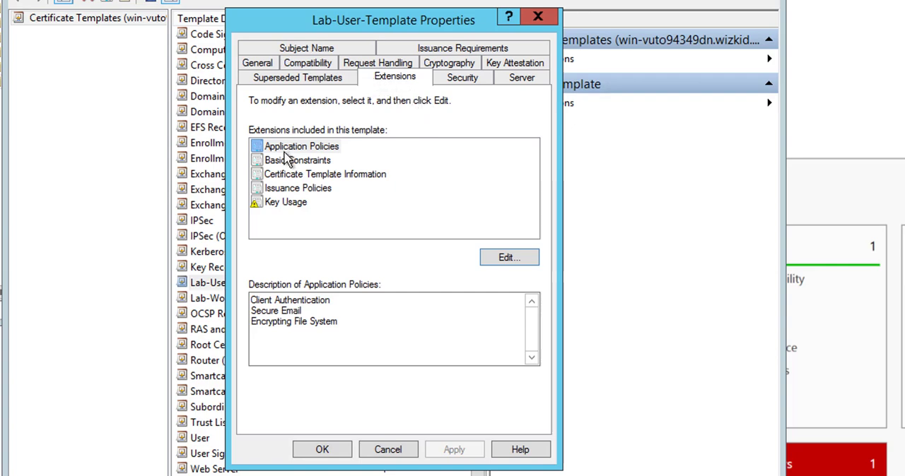
- Add Server Authentication to the application policies extension of Lab-User-Template
{"action": "left_click", "coordinate": [507, 259]}
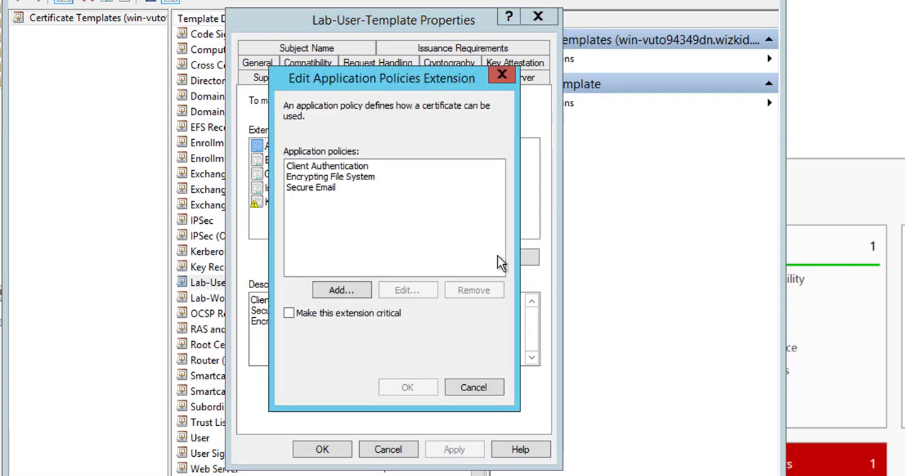
{"action": "left_click", "coordinate": [352, 293]}
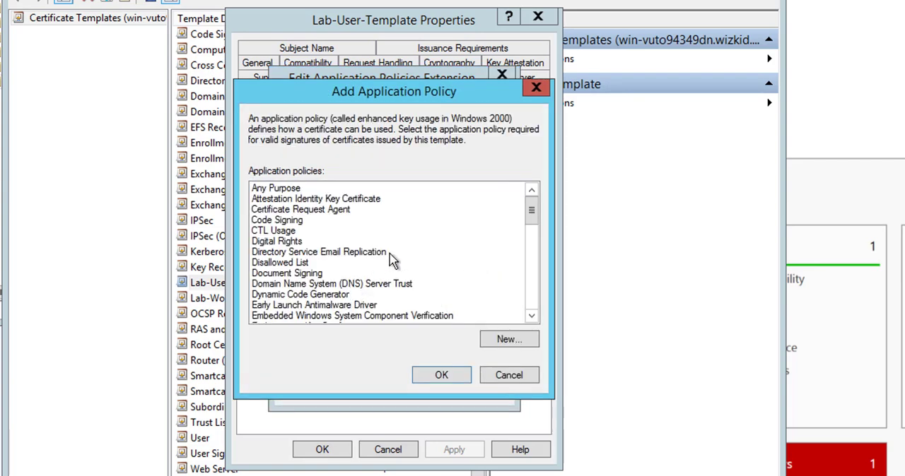
{"action": "left_click_drag", "start_coordinate": [530, 205], "coordinate": [531, 274]}
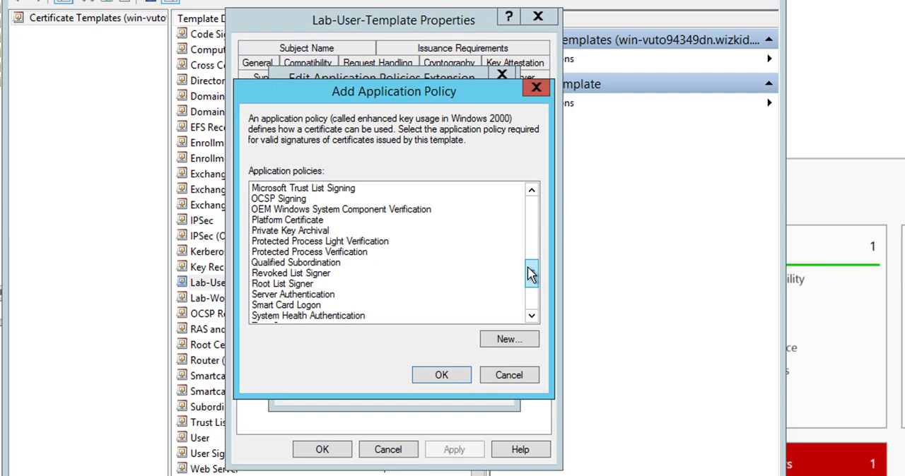
{"action": "left_click", "coordinate": [306, 294]}
{"action": "left_click", "coordinate": [440, 374]}
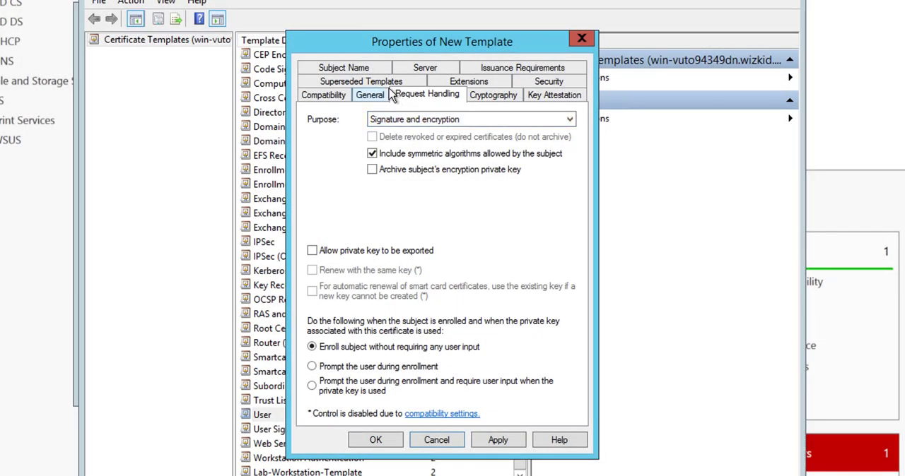
- Allow Domain Users the Autoenroll and Read permissions on Lab-User-Template, save the template and close the templates console
{"action": "left_click", "coordinate": [546, 81]}
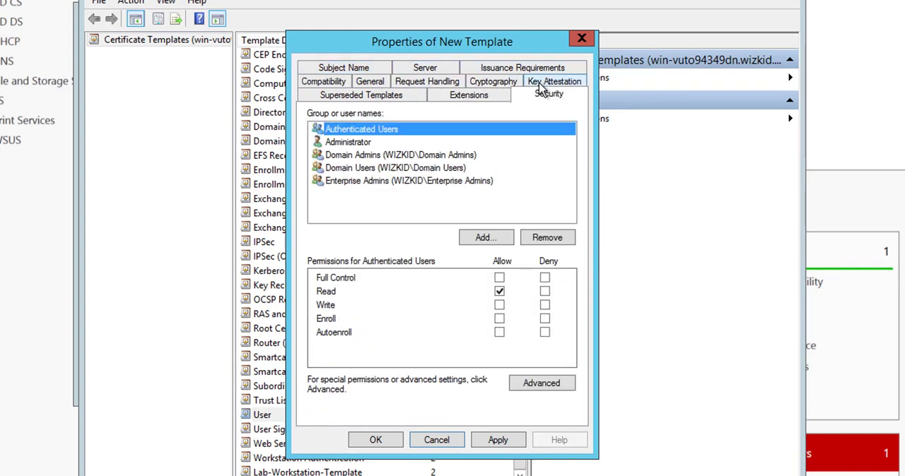
{"action": "left_click", "coordinate": [443, 169]}
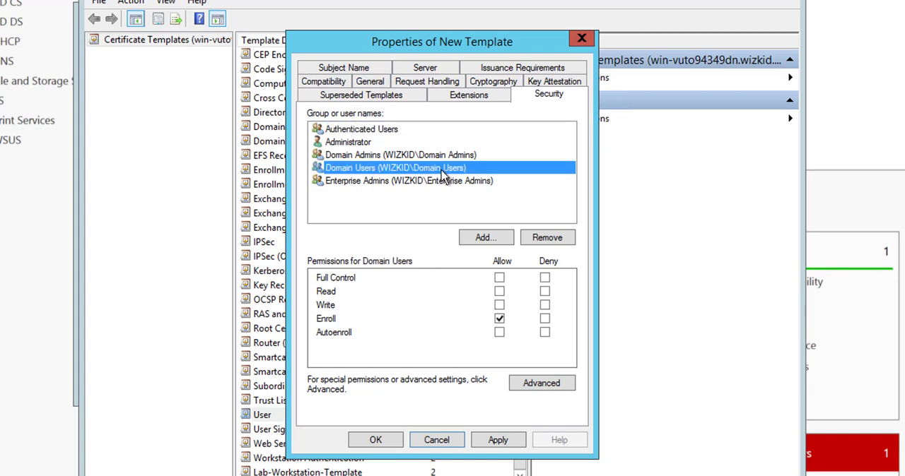
{"action": "left_click", "coordinate": [499, 334]}
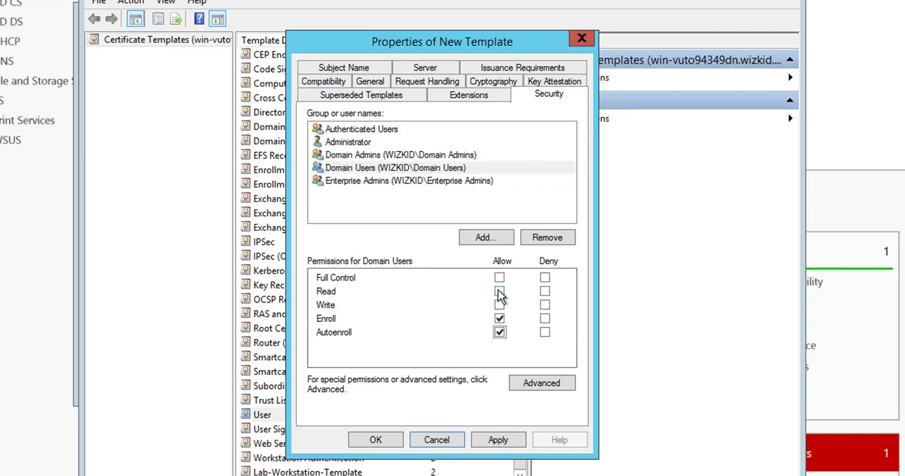
{"action": "left_click", "coordinate": [499, 291]}
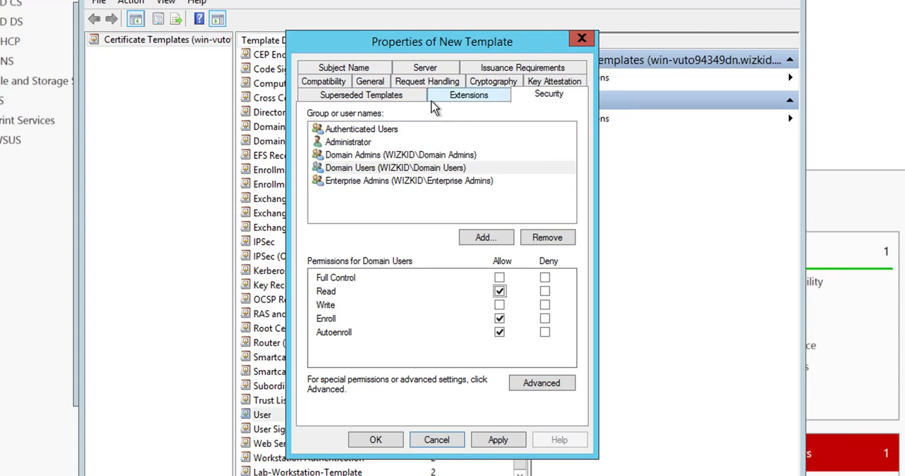
{"action": "left_click", "coordinate": [356, 70]}
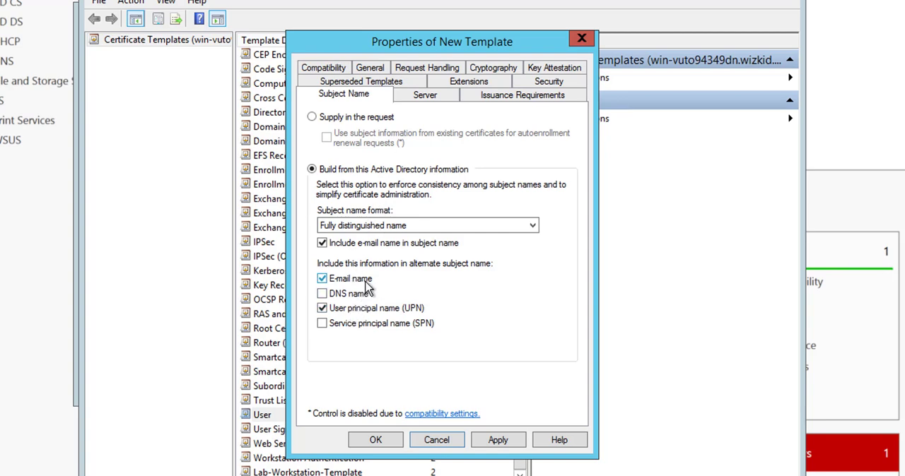
{"action": "left_click", "coordinate": [497, 440]}
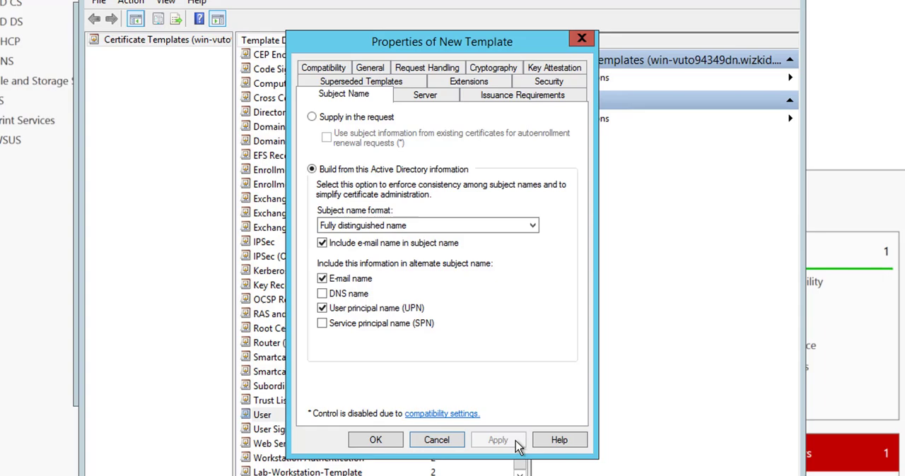
{"action": "left_click", "coordinate": [375, 441]}
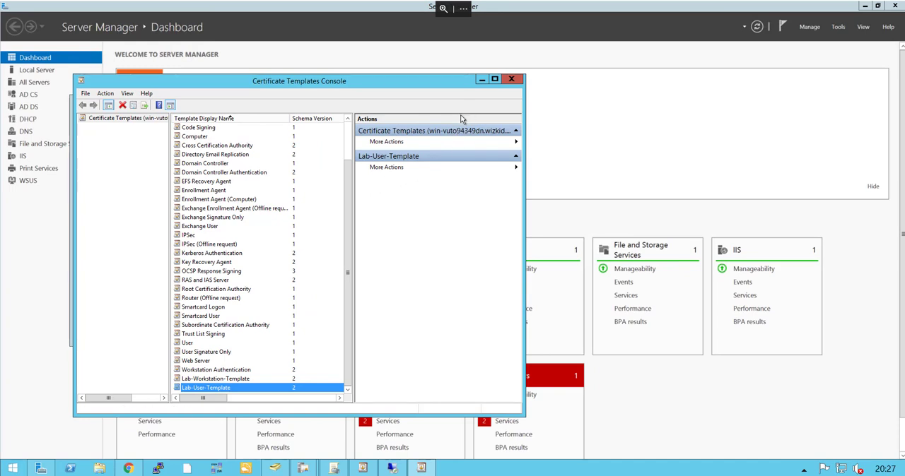
{"action": "left_click", "coordinate": [510, 80]}
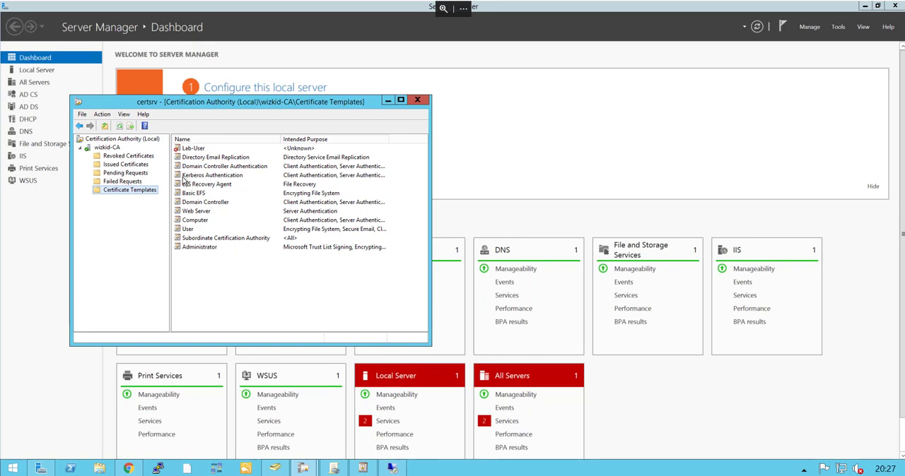
- Enable Lab-User-Template and Lab-Workstation-Template as certificate templates to issue on the wizkid-CA certification authority
{"action": "right_click", "coordinate": [116, 194]}
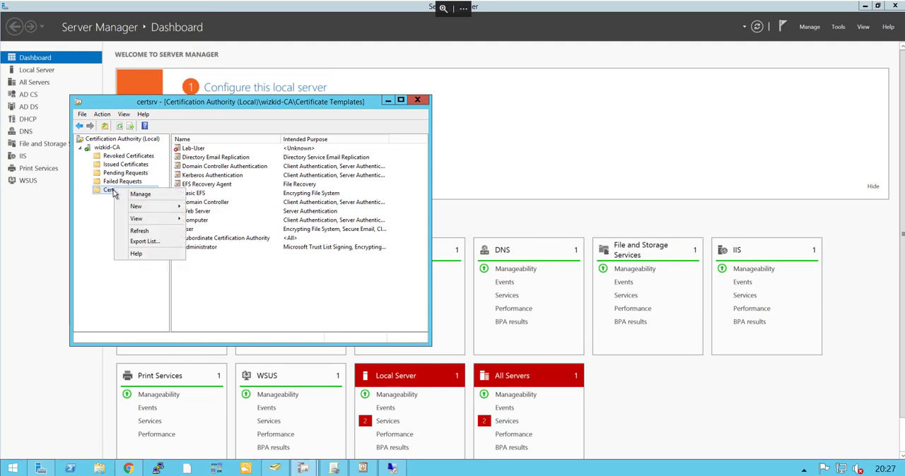
{"action": "left_click", "coordinate": [99, 206]}
{"action": "right_click", "coordinate": [111, 195]}
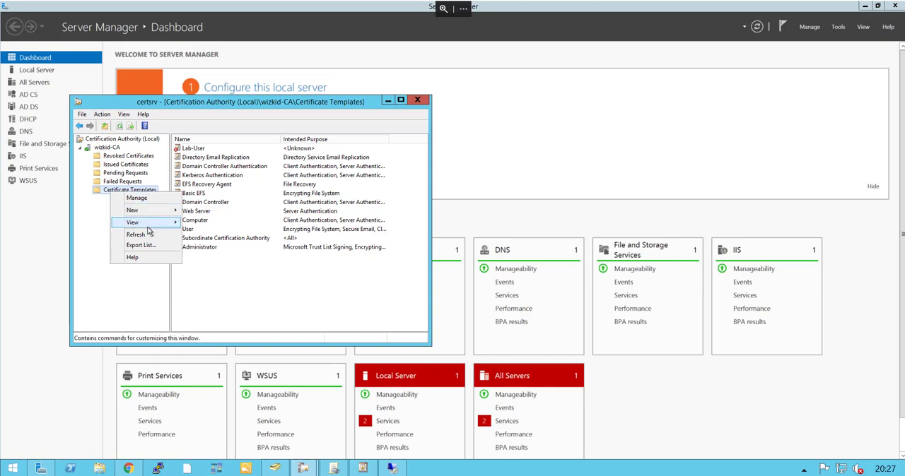
{"action": "mouse_move", "coordinate": [148, 209]}
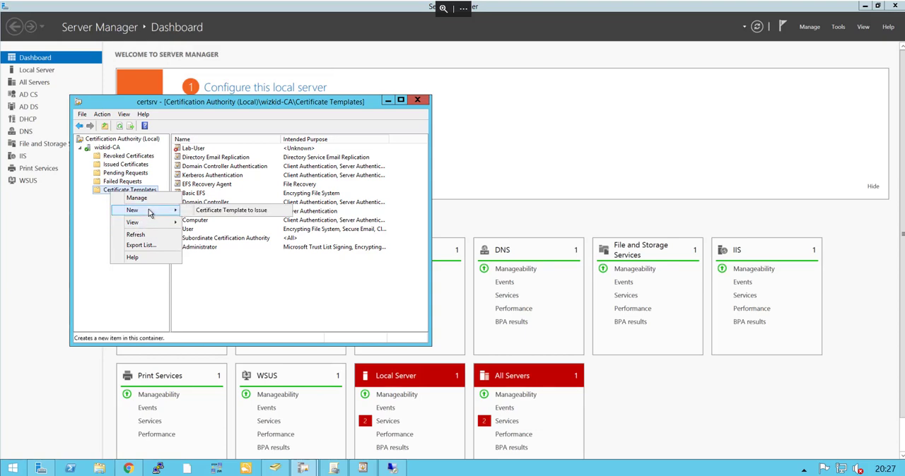
{"action": "left_click", "coordinate": [209, 212]}
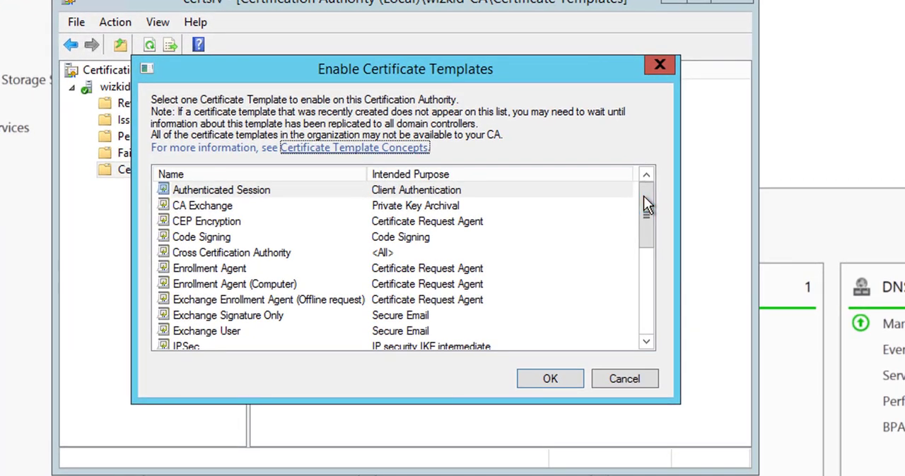
{"action": "left_click_drag", "start_coordinate": [372, 204], "coordinate": [372, 208]}
{"action": "left_click_drag", "start_coordinate": [643, 212], "coordinate": [638, 259]}
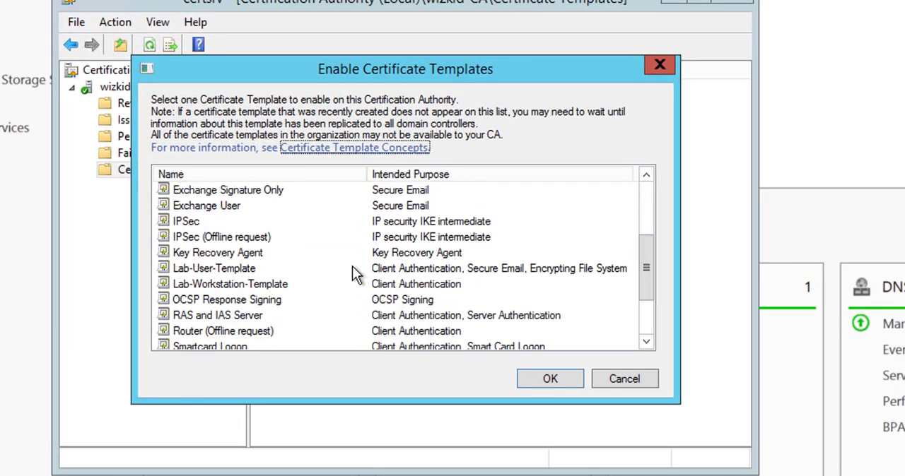
{"action": "left_click", "coordinate": [245, 270]}
{"action": "left_click", "coordinate": [251, 285], "text": "ctrl"}
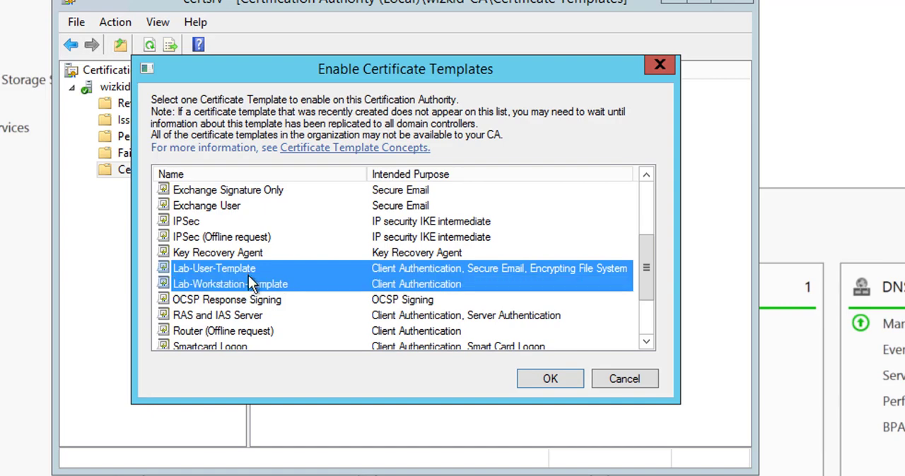
{"action": "left_click", "coordinate": [535, 374]}
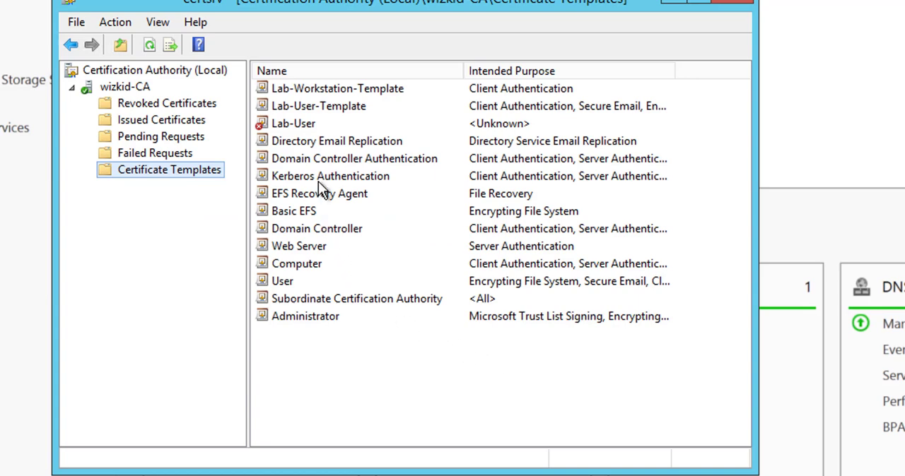
- Delete the Lab-User template with unknown purpose from the certificate templates issued by wizkid-CA
{"action": "left_click", "coordinate": [317, 106]}
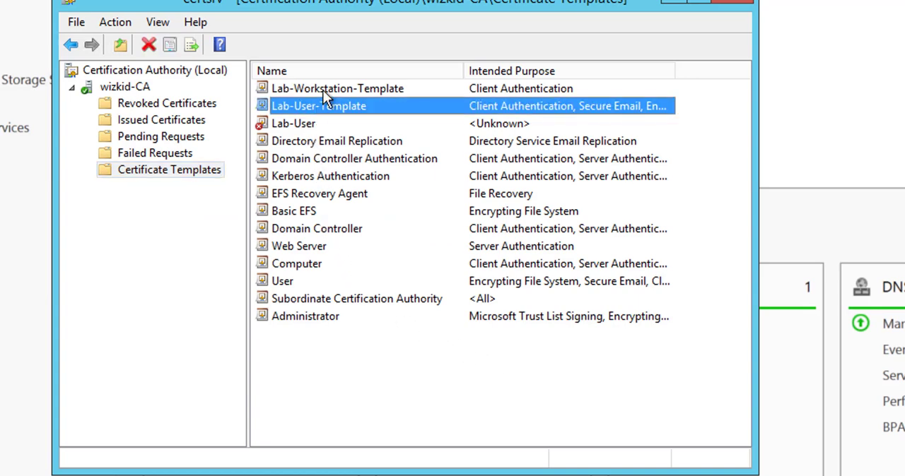
{"action": "left_click", "coordinate": [325, 91], "text": "ctrl"}
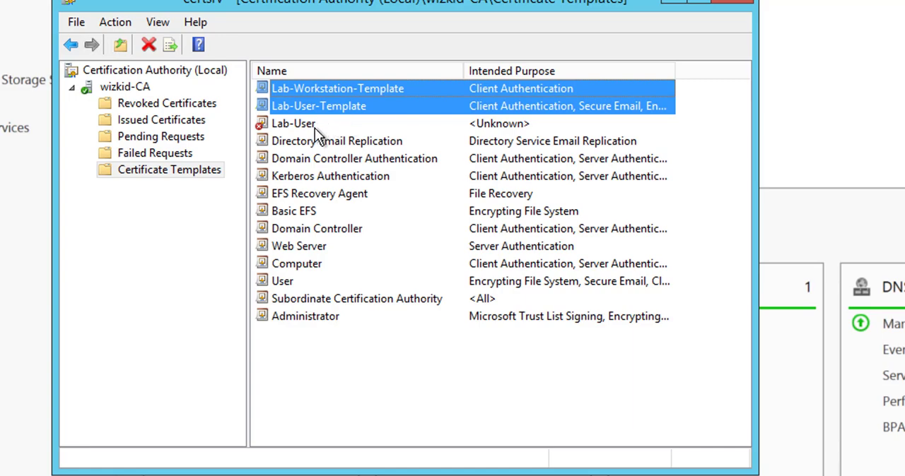
{"action": "left_click", "coordinate": [315, 126]}
{"action": "right_click", "coordinate": [315, 123]}
{"action": "left_click", "coordinate": [359, 137]}
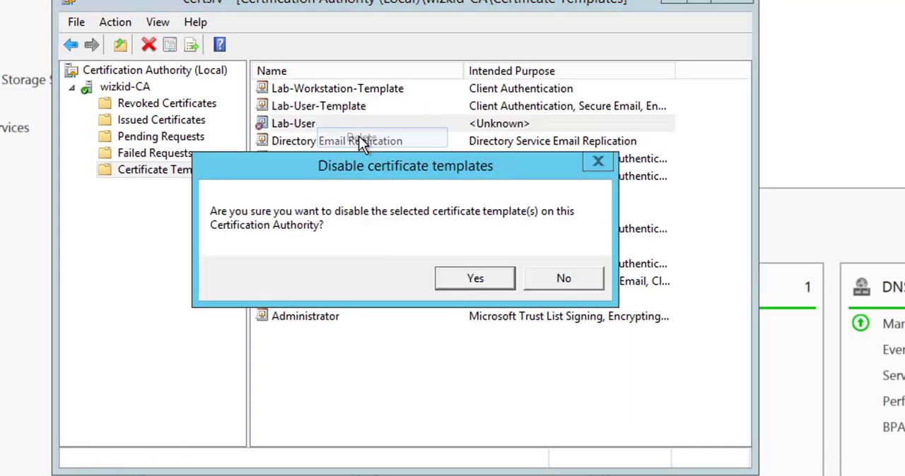
{"action": "left_click", "coordinate": [442, 282]}
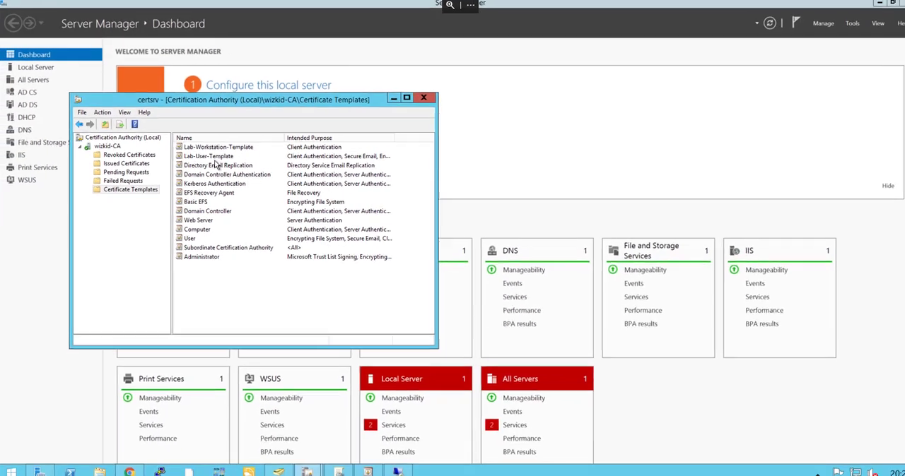
{"action": "left_click", "coordinate": [216, 158]}
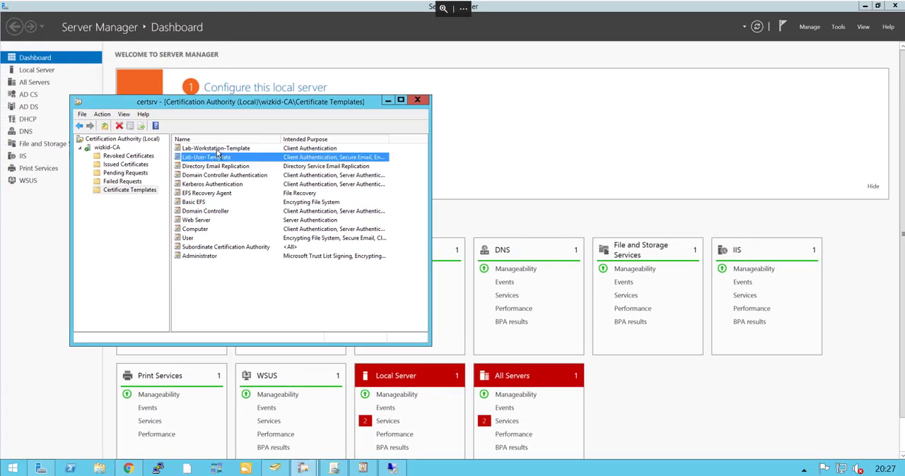
{"action": "left_click", "coordinate": [216, 149]}
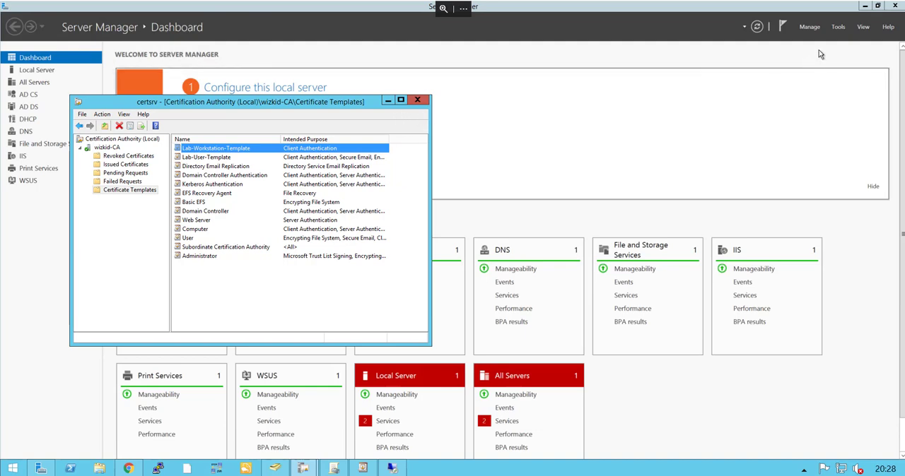
- Switch to Group Policy Management and open the Default Domain Policy of the wizkid.co.uk domain for editing
{"action": "left_click", "coordinate": [837, 26]}
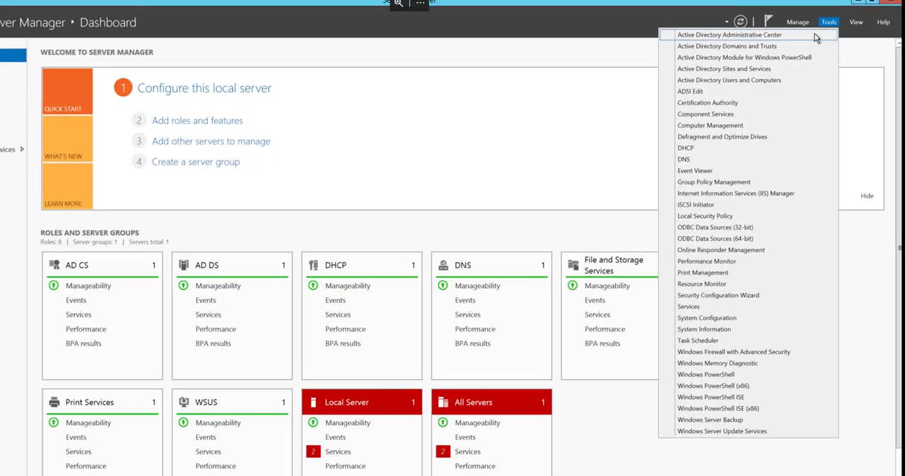
{"action": "left_click", "coordinate": [767, 183]}
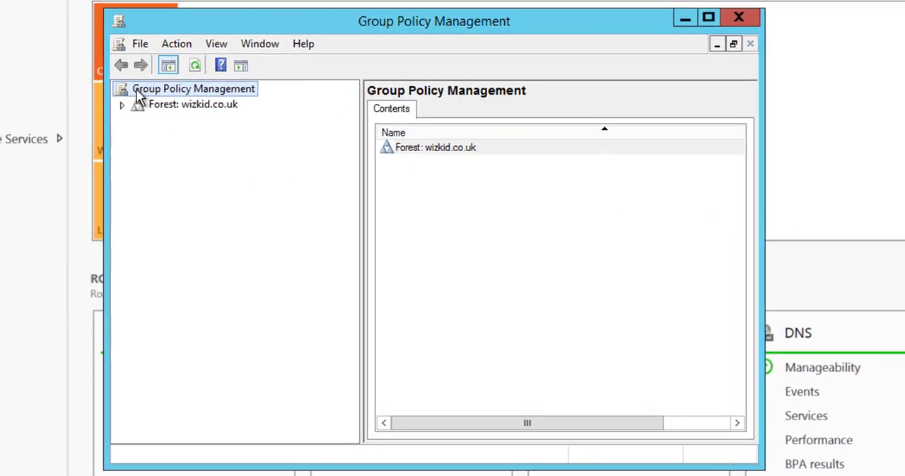
{"action": "left_click", "coordinate": [122, 106]}
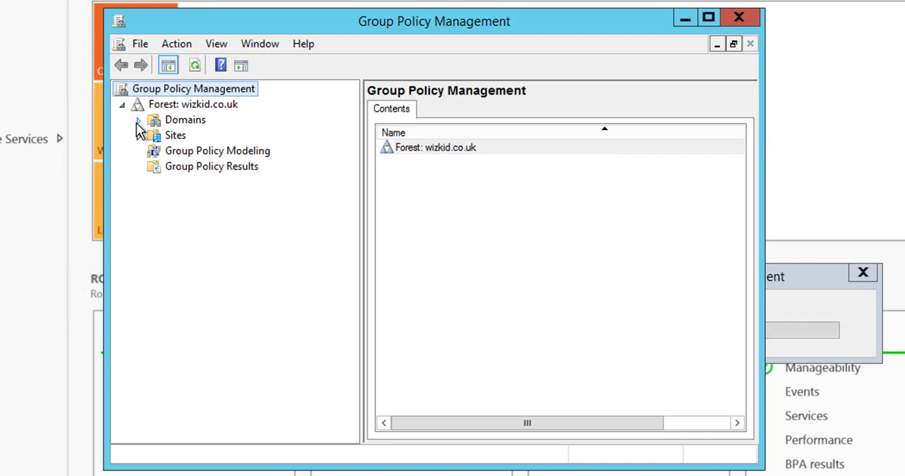
{"action": "left_click", "coordinate": [138, 120]}
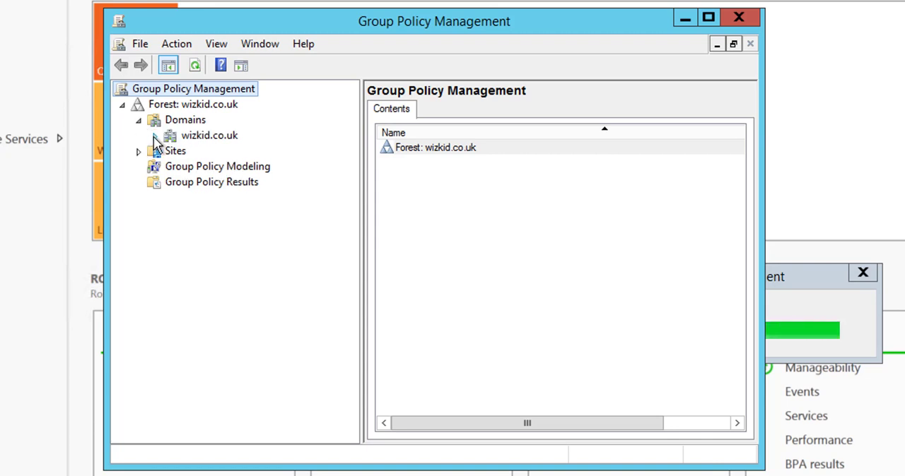
{"action": "left_click", "coordinate": [154, 136]}
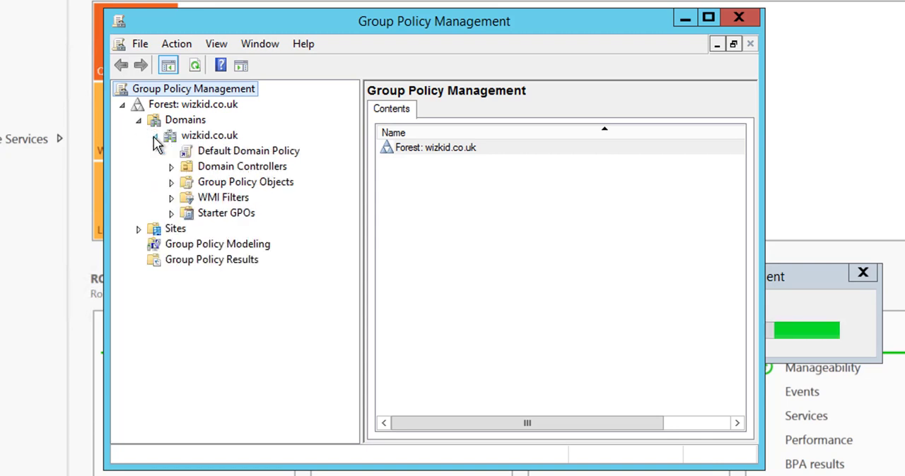
{"action": "left_click", "coordinate": [258, 156]}
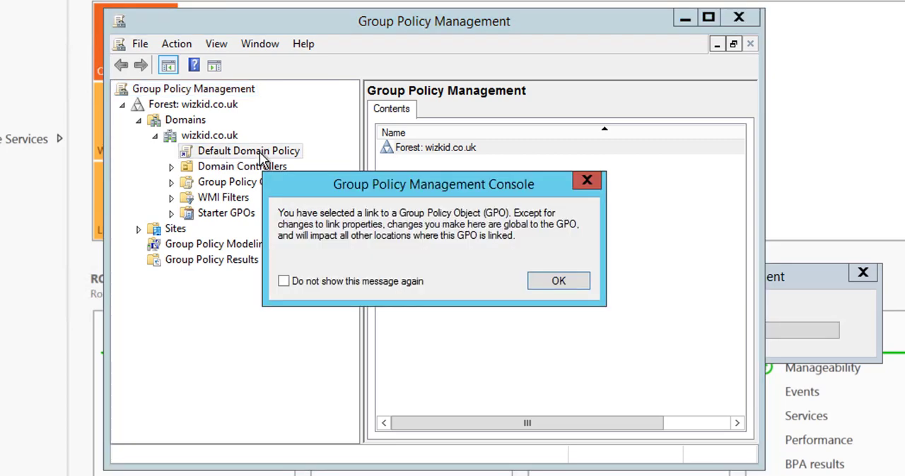
{"action": "left_click", "coordinate": [579, 282]}
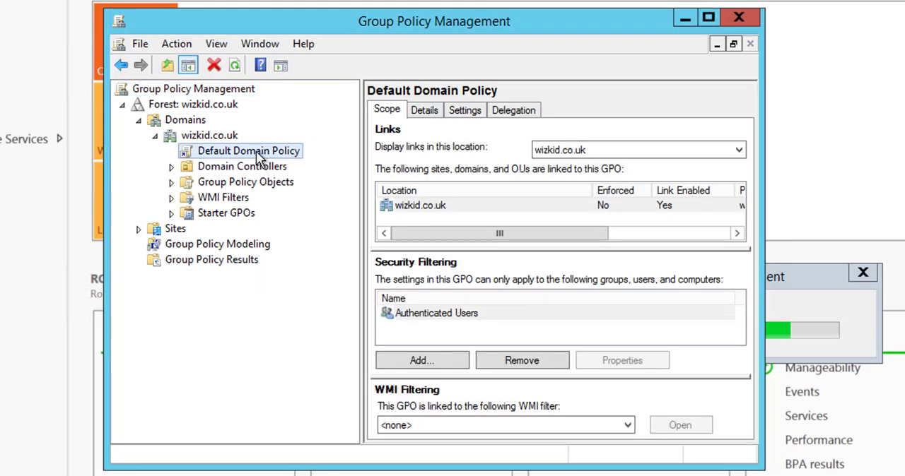
{"action": "right_click", "coordinate": [257, 152]}
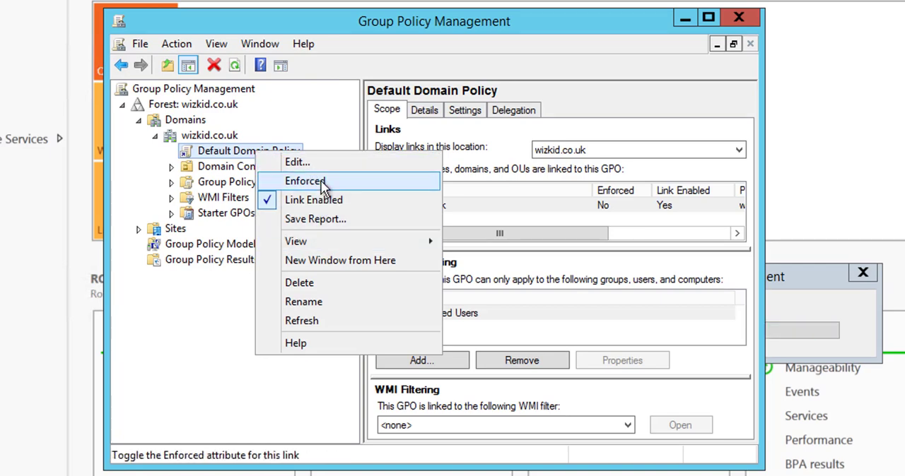
{"action": "left_click", "coordinate": [297, 162]}
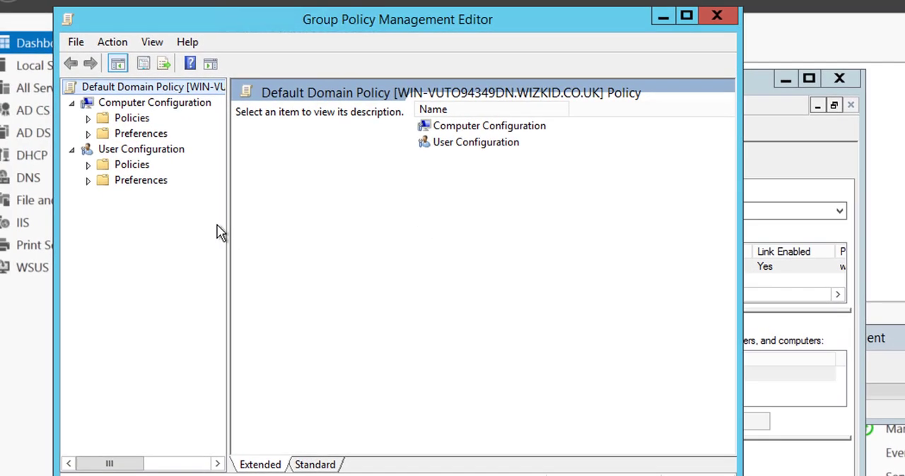
- Open the Public Key Policies within the Windows security settings of the Computer Configuration policies
{"action": "left_click", "coordinate": [130, 153]}
{"action": "left_click", "coordinate": [132, 106]}
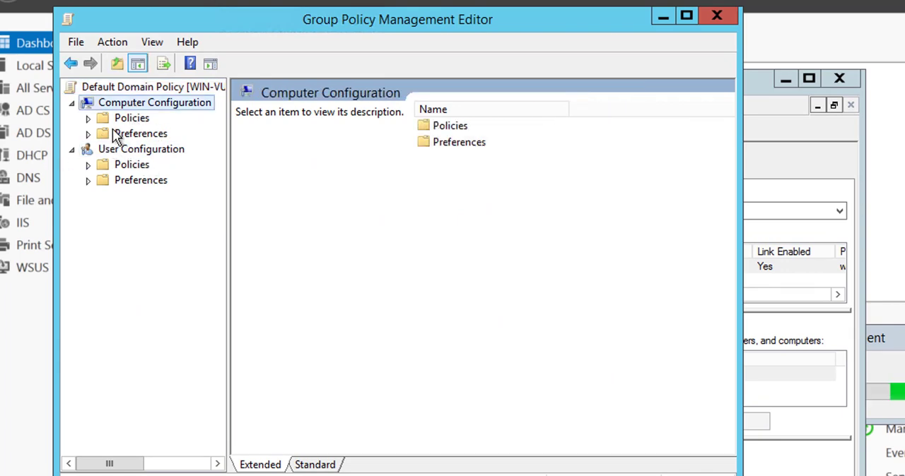
{"action": "left_click", "coordinate": [88, 118]}
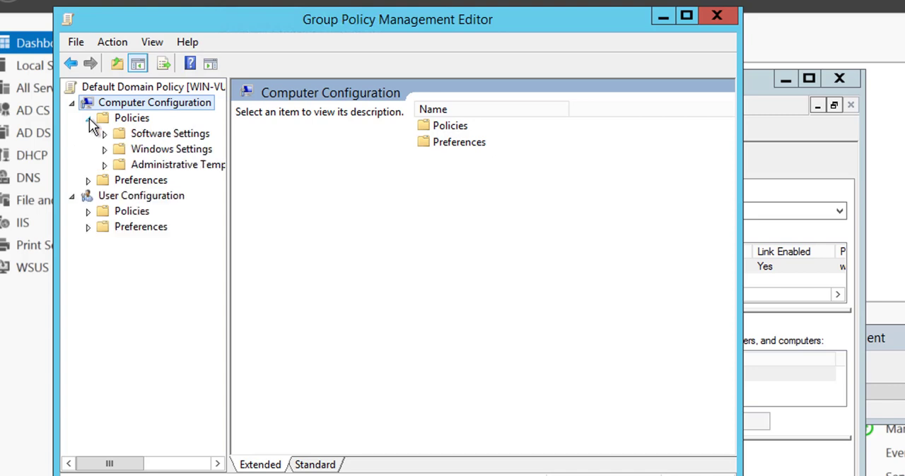
{"action": "left_click", "coordinate": [106, 150]}
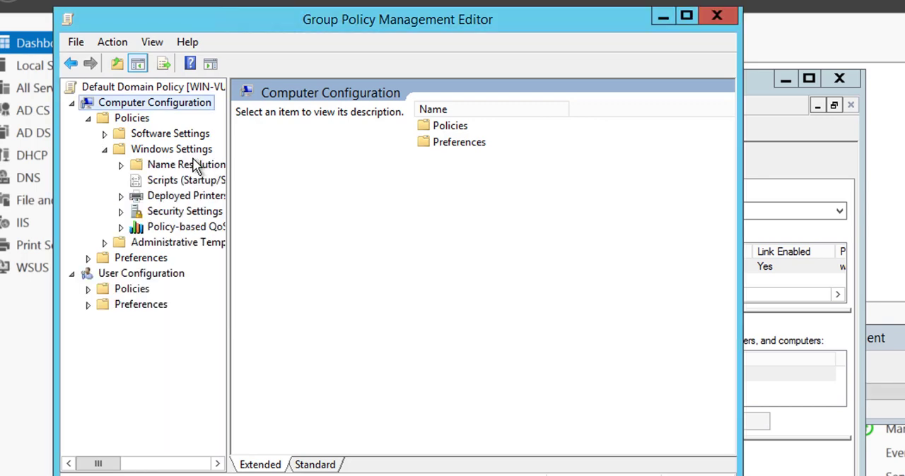
{"action": "left_click", "coordinate": [120, 212]}
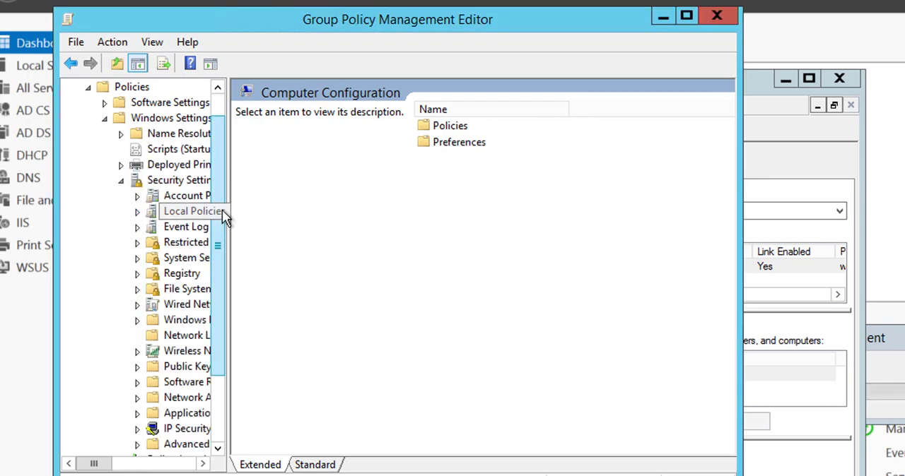
{"action": "left_click", "coordinate": [161, 181]}
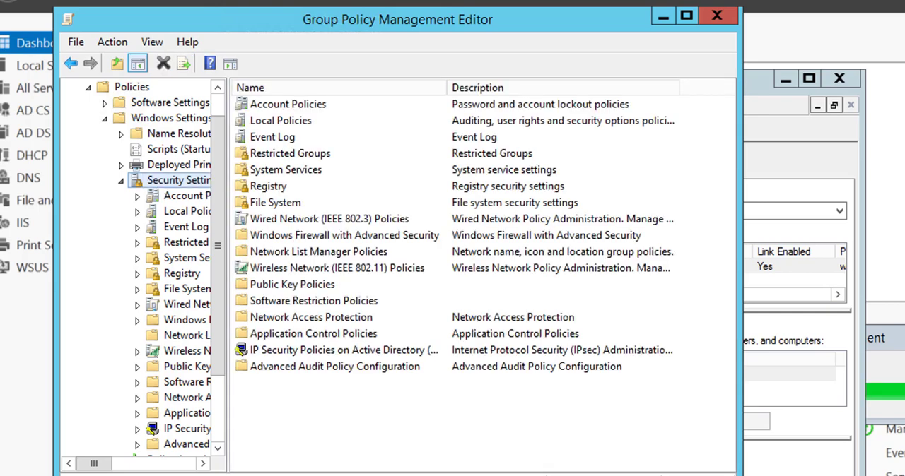
{"action": "double_click", "coordinate": [309, 286]}
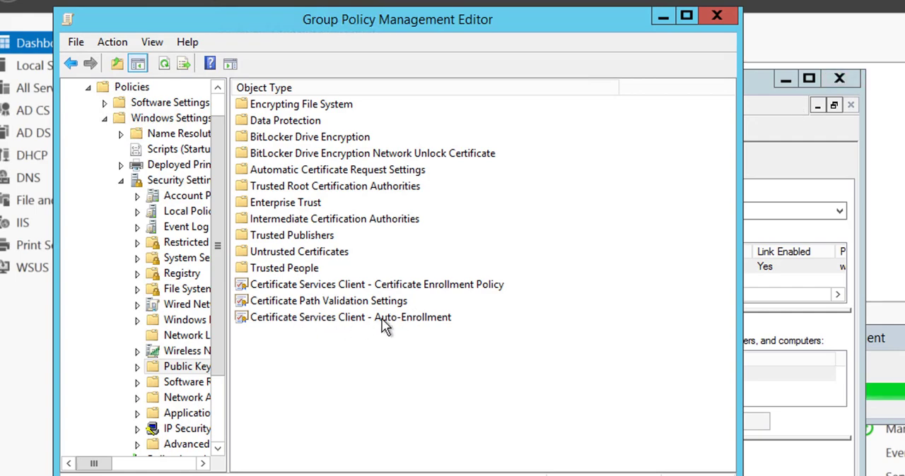
- Enable certificate auto-enrollment for Computer Configuration, including renewing expired, updating pending and removing revoked certificates, and updating certificates that use templates
{"action": "double_click", "coordinate": [384, 324]}
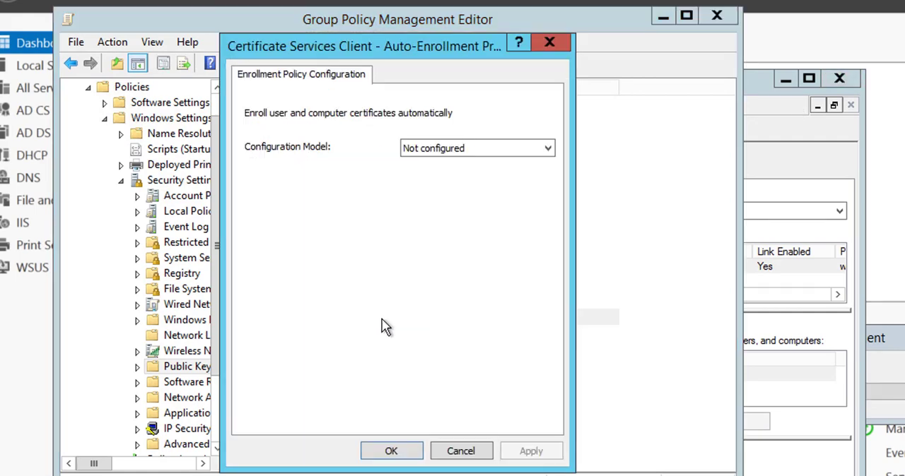
{"action": "left_click", "coordinate": [464, 151]}
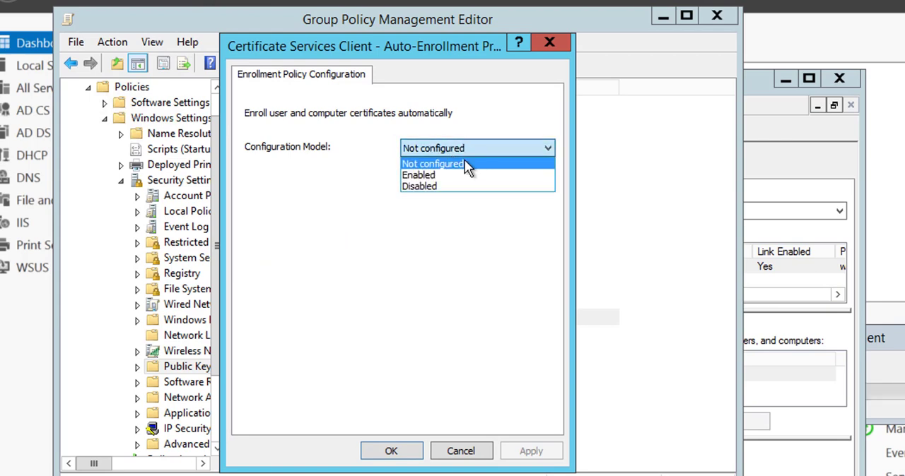
{"action": "left_click", "coordinate": [465, 182]}
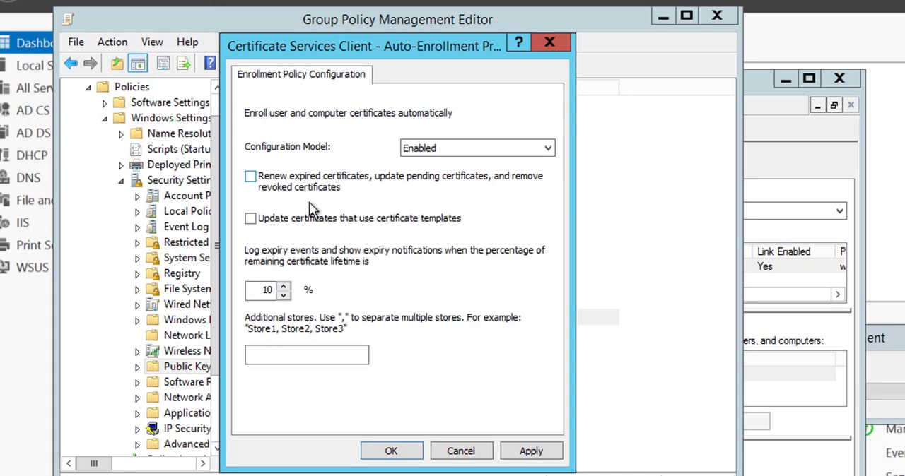
{"action": "left_click", "coordinate": [250, 177]}
{"action": "left_click", "coordinate": [252, 219]}
{"action": "left_click", "coordinate": [505, 453]}
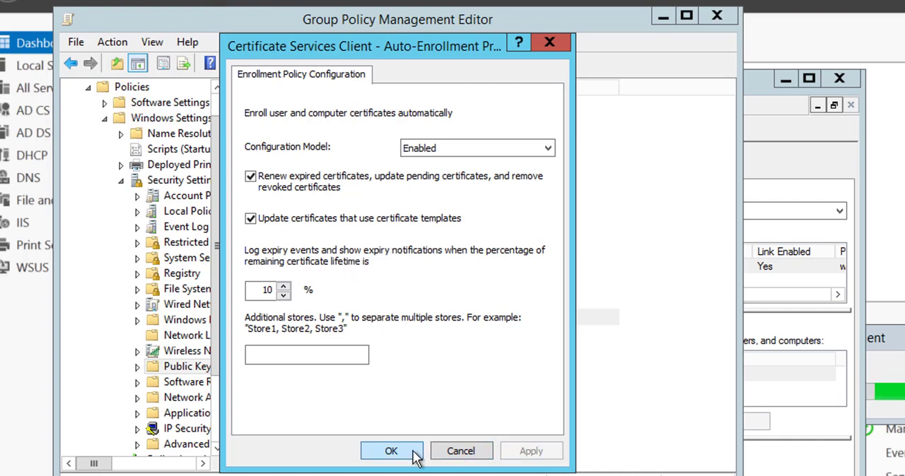
{"action": "left_click", "coordinate": [412, 452]}
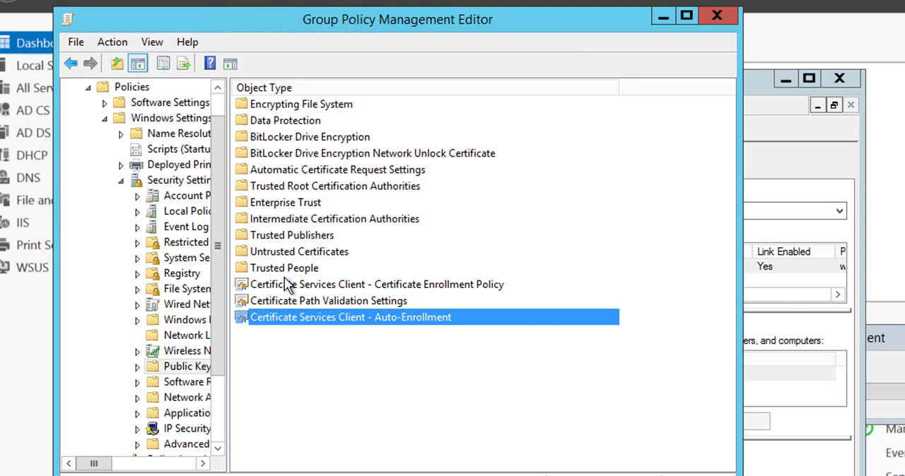
- Open the Auto-Enrollment policy in User Configuration's Public Key Policies and accept it as Enabled, with certificate renewal and template-based updates selected
{"action": "left_click", "coordinate": [87, 87]}
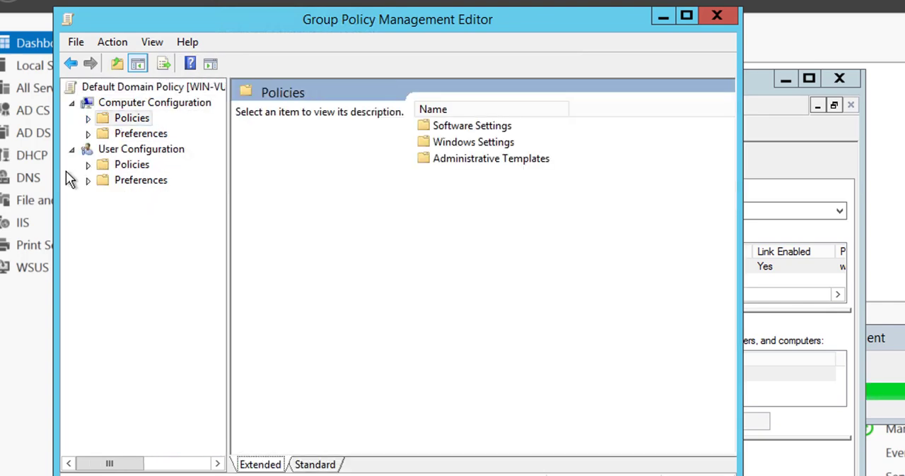
{"action": "left_click", "coordinate": [88, 165]}
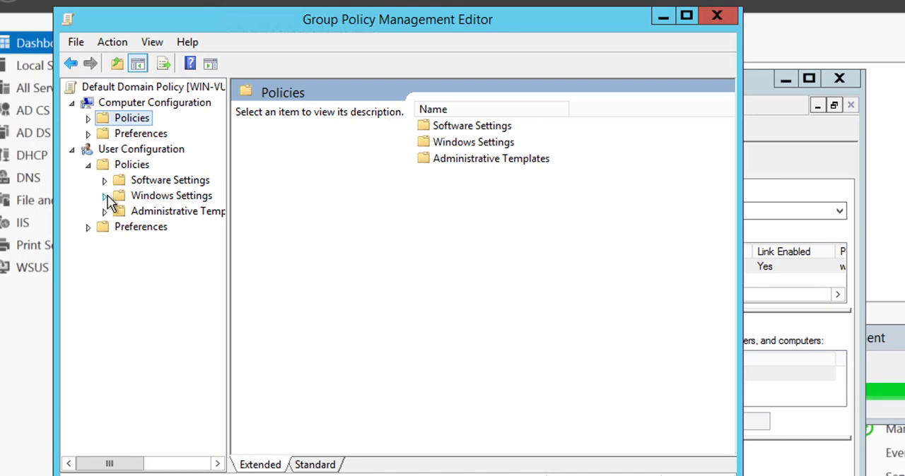
{"action": "left_click", "coordinate": [105, 196]}
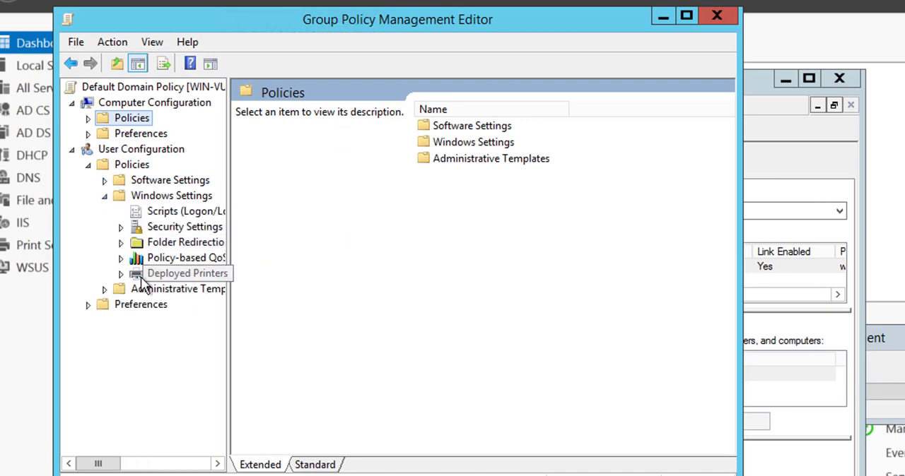
{"action": "left_click", "coordinate": [121, 227]}
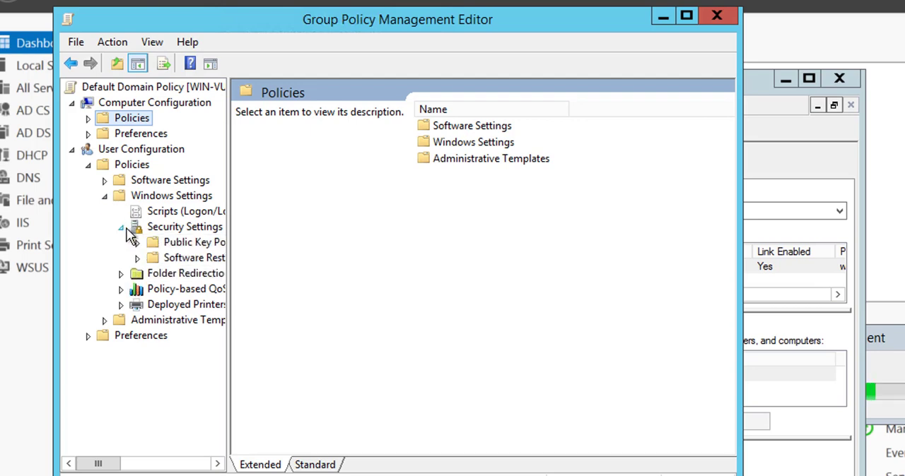
{"action": "left_click", "coordinate": [145, 243]}
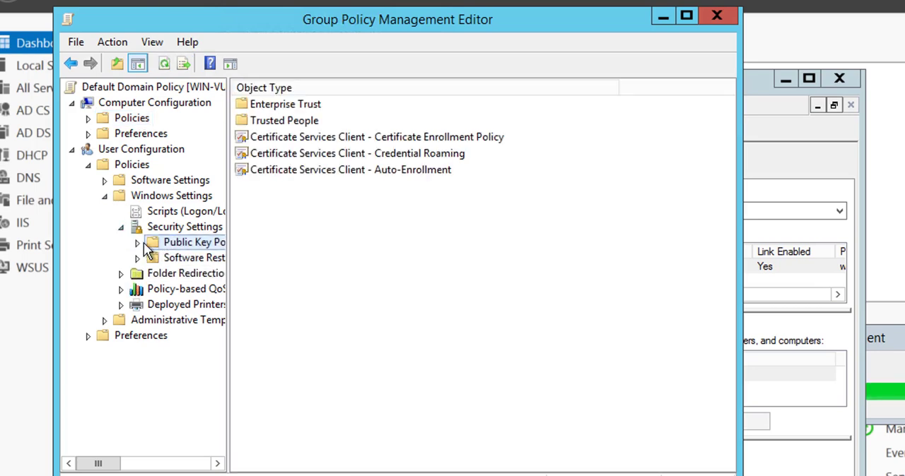
{"action": "double_click", "coordinate": [310, 171]}
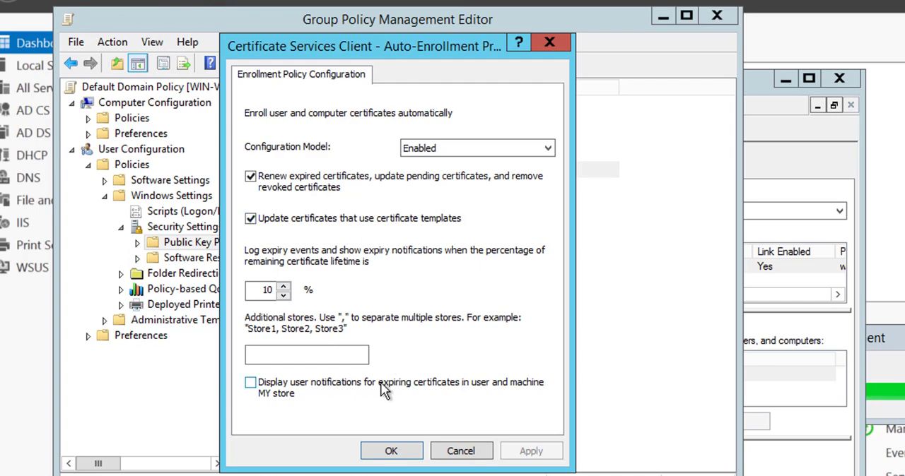
{"action": "left_click", "coordinate": [387, 450]}
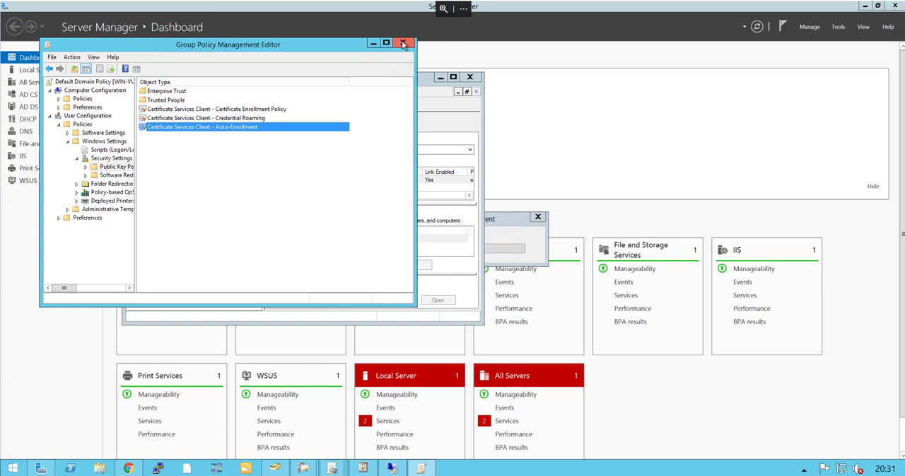
- Close the group policy editor and management windows, and switch to the 172.16.10.55 Remote Desktop session in full screen
{"action": "left_click", "coordinate": [401, 44]}
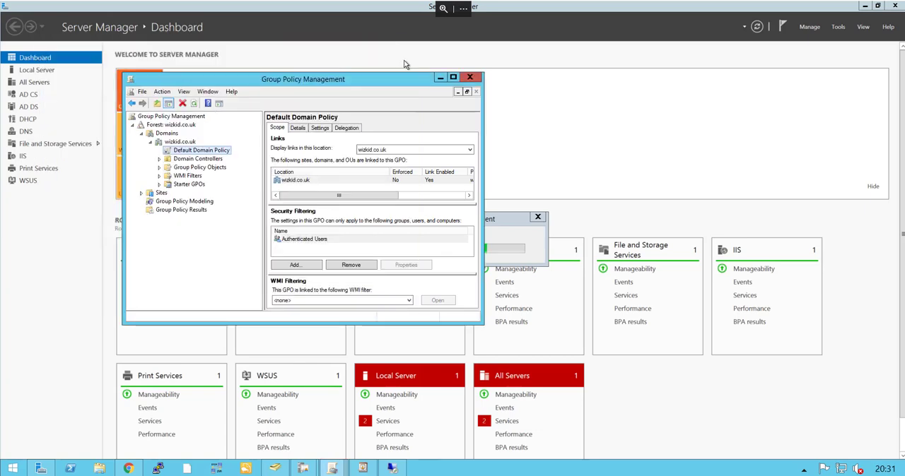
{"action": "left_click", "coordinate": [472, 76]}
{"action": "left_click", "coordinate": [395, 469]}
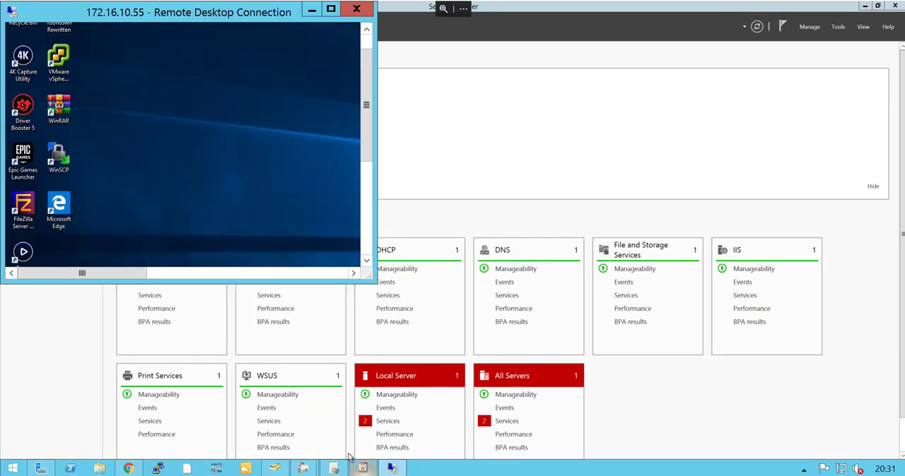
{"action": "double_click", "coordinate": [336, 13]}
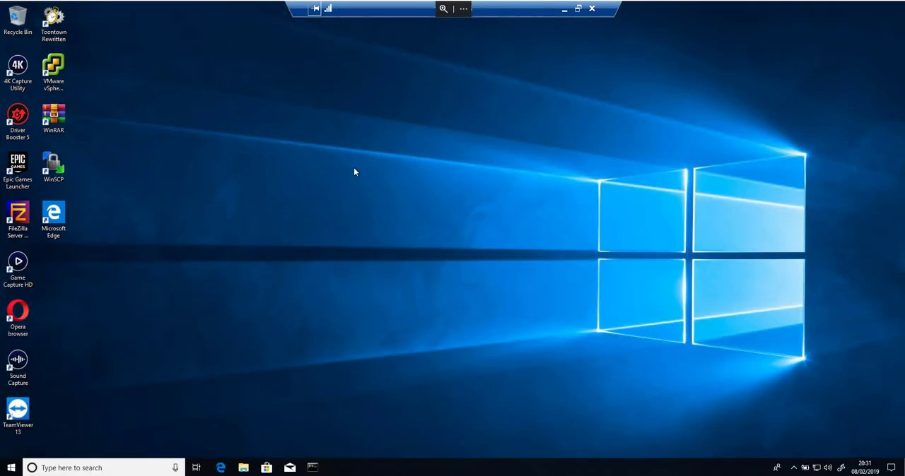
- Launch the Microsoft Management Console (mmc) on the remote computer
{"action": "left_click", "coordinate": [12, 468]}
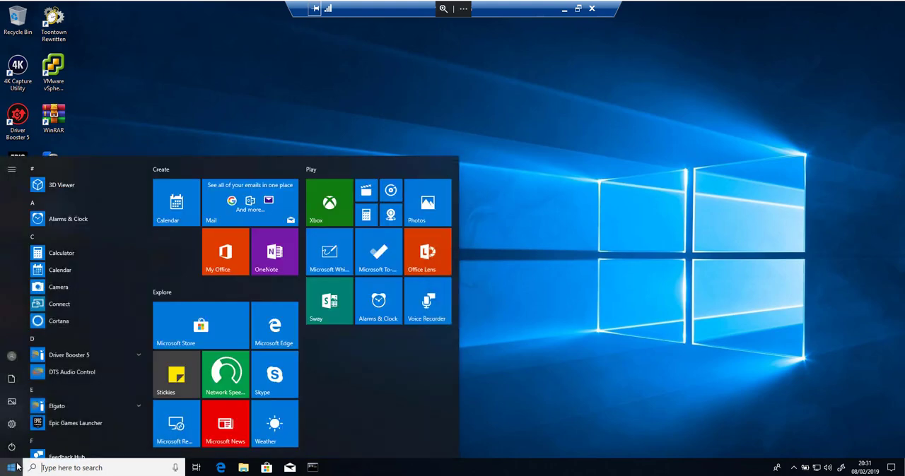
{"action": "type", "text": "mmc"}
{"action": "key", "text": "Return"}
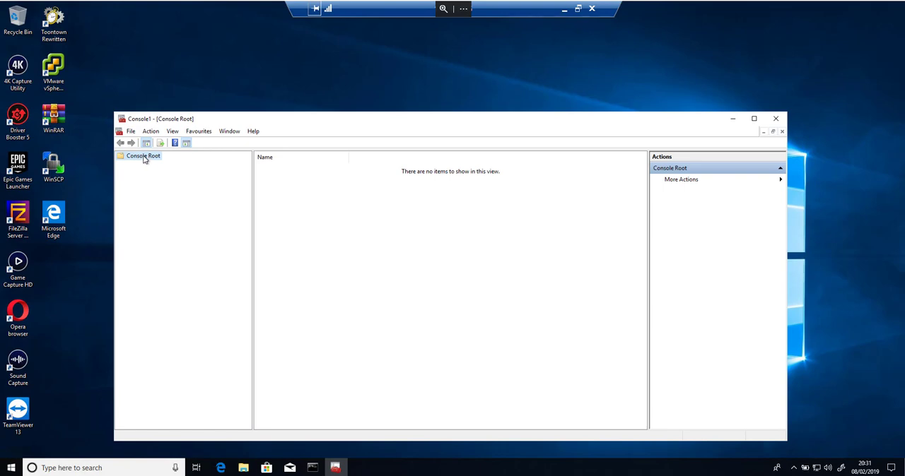
- Add the Certificates snap-in for My user account to the empty console
{"action": "right_click", "coordinate": [143, 158]}
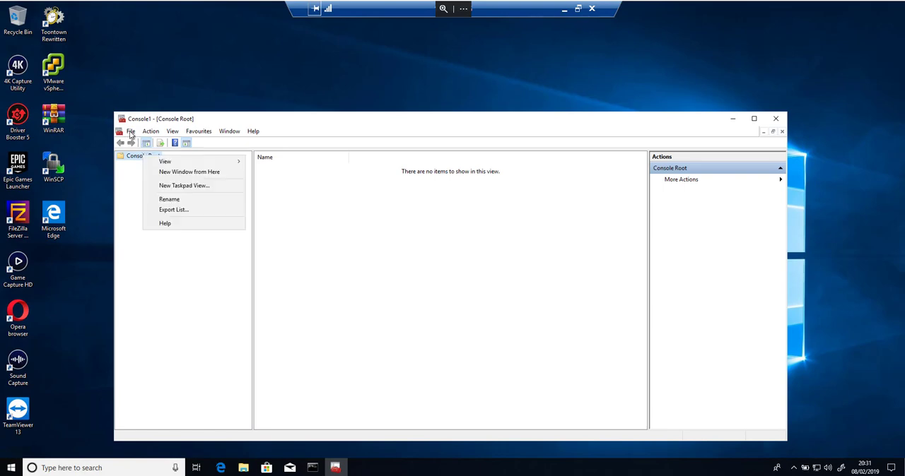
{"action": "left_click", "coordinate": [130, 132]}
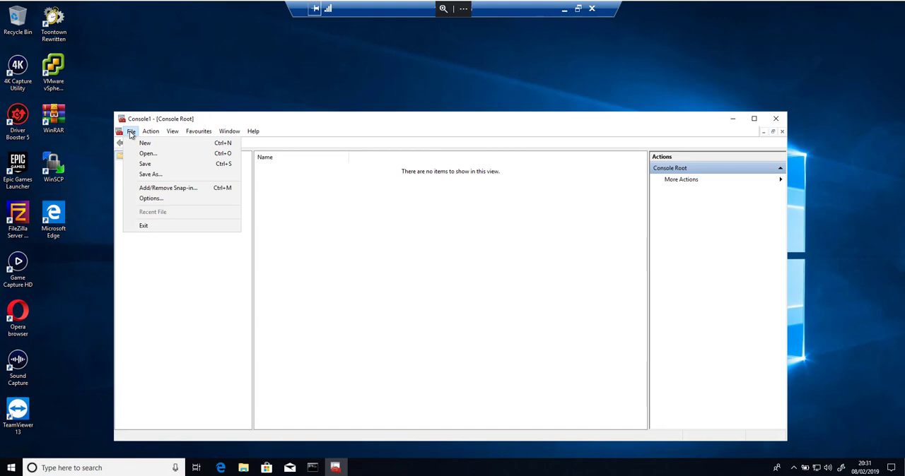
{"action": "left_click", "coordinate": [147, 189]}
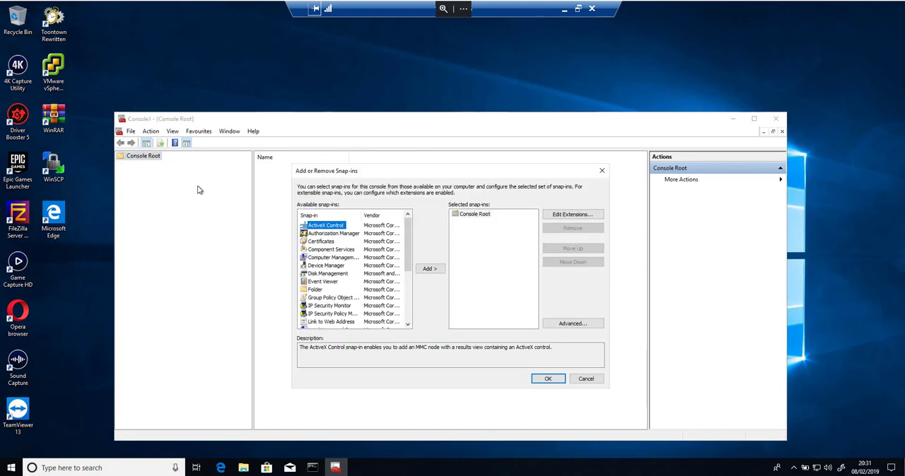
{"action": "left_click", "coordinate": [337, 244]}
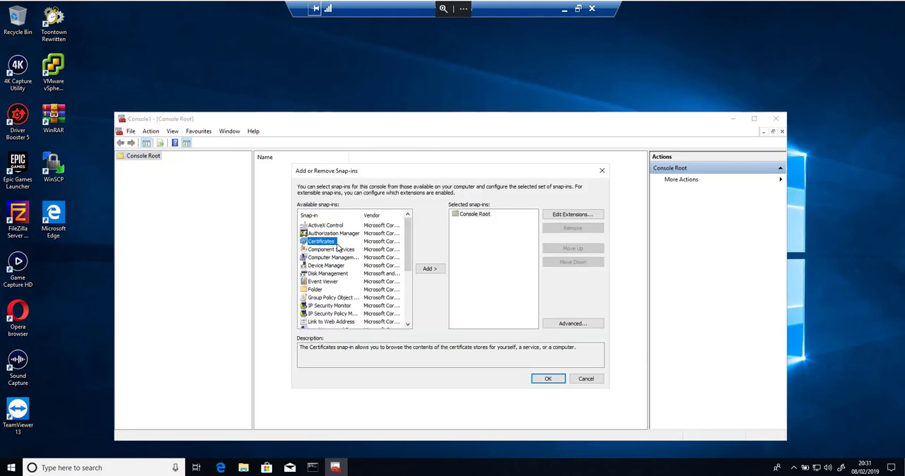
{"action": "left_click", "coordinate": [430, 270]}
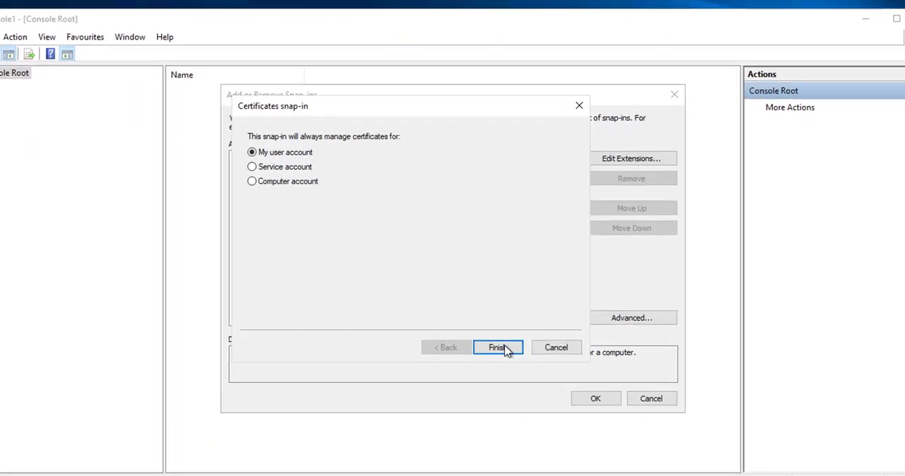
{"action": "left_click", "coordinate": [487, 345]}
- Add a second Certificates snap-in for the computer account of the local computer and apply the snap-in selection
{"action": "left_click", "coordinate": [425, 263]}
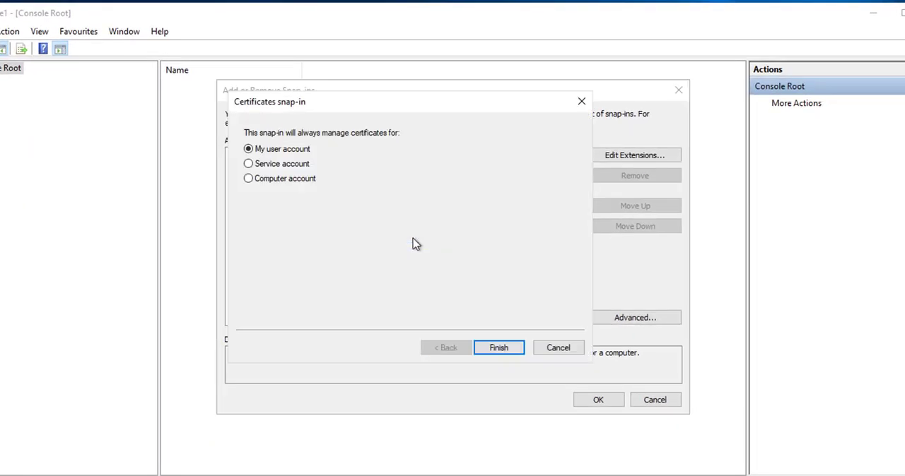
{"action": "left_click", "coordinate": [285, 182]}
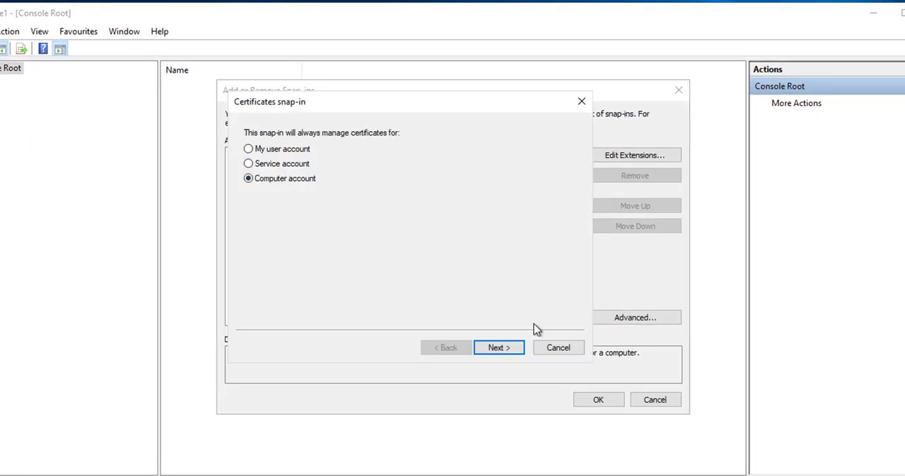
{"action": "left_click", "coordinate": [497, 352]}
{"action": "left_click", "coordinate": [499, 347]}
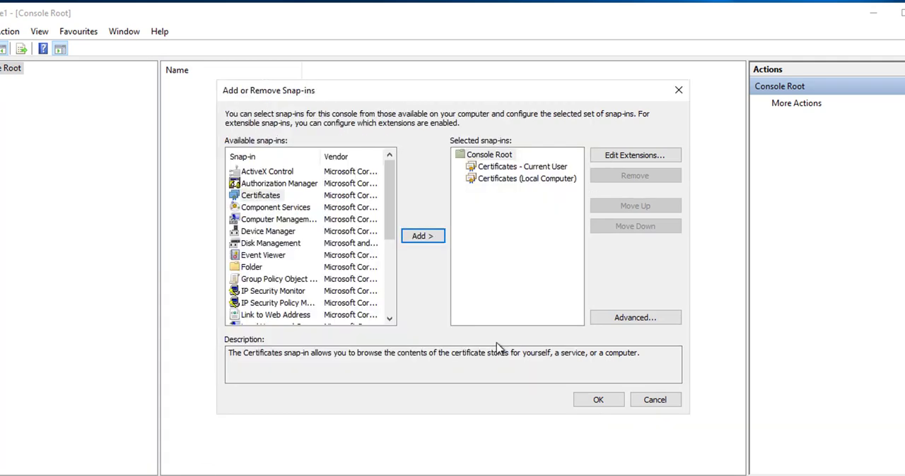
{"action": "left_click", "coordinate": [598, 401]}
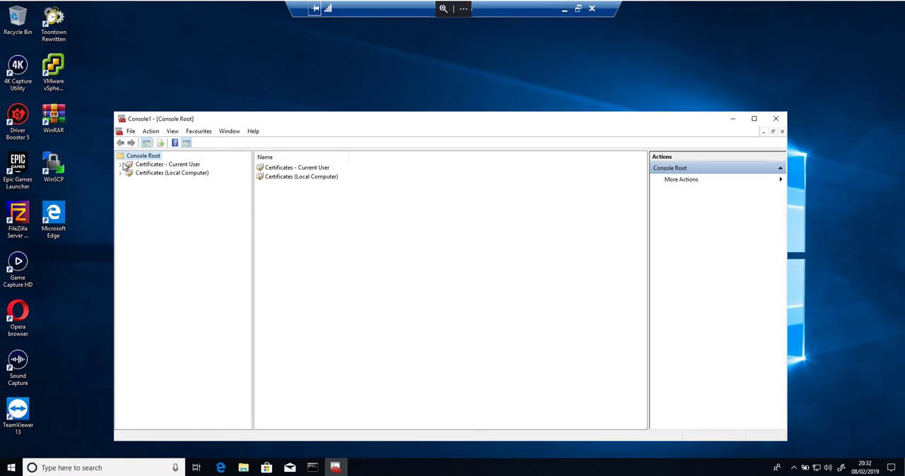
- Check the Personal certificate store under Certificates - Current User
{"action": "double_click", "coordinate": [126, 165]}
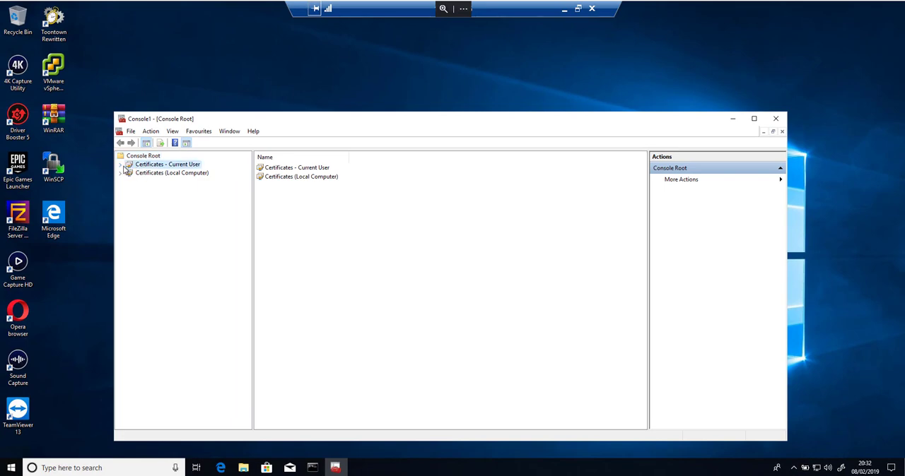
{"action": "left_click", "coordinate": [153, 174]}
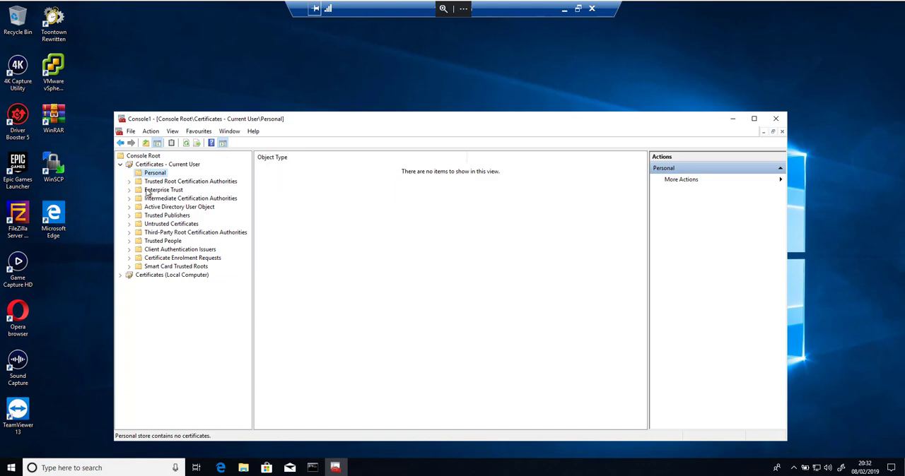
{"action": "left_click", "coordinate": [120, 164]}
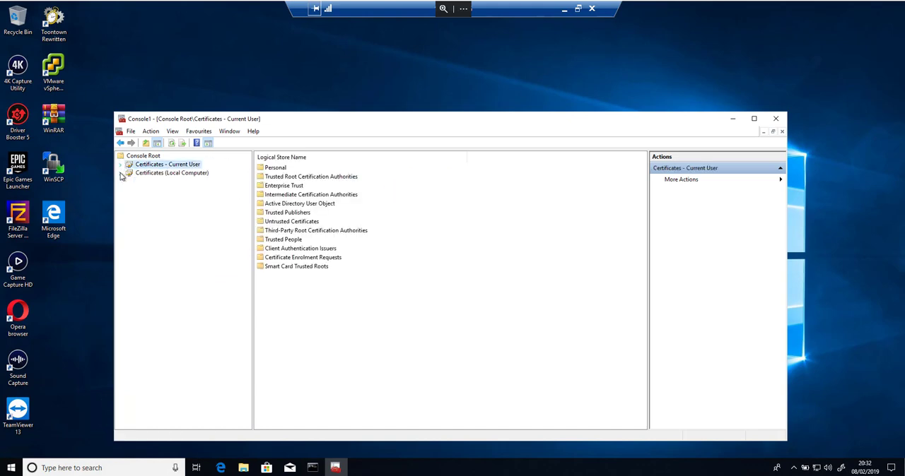
- Examine the certificates in the Personal store under Certificates (Local Computer)
{"action": "left_click", "coordinate": [120, 172]}
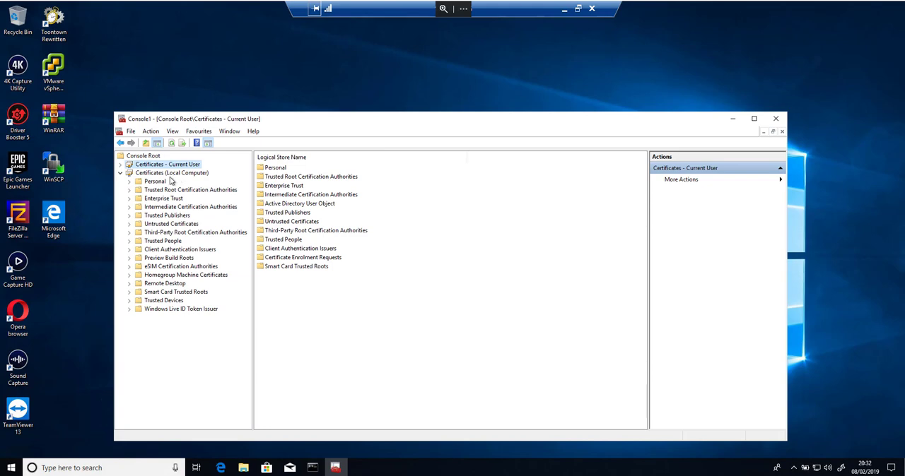
{"action": "left_click", "coordinate": [157, 183]}
{"action": "double_click", "coordinate": [278, 170]}
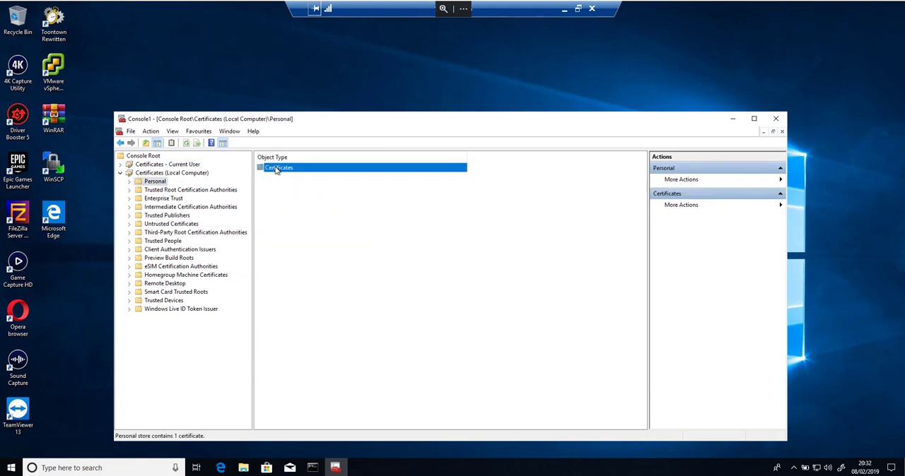
{"action": "left_click", "coordinate": [277, 171]}
{"action": "left_click", "coordinate": [307, 190]}
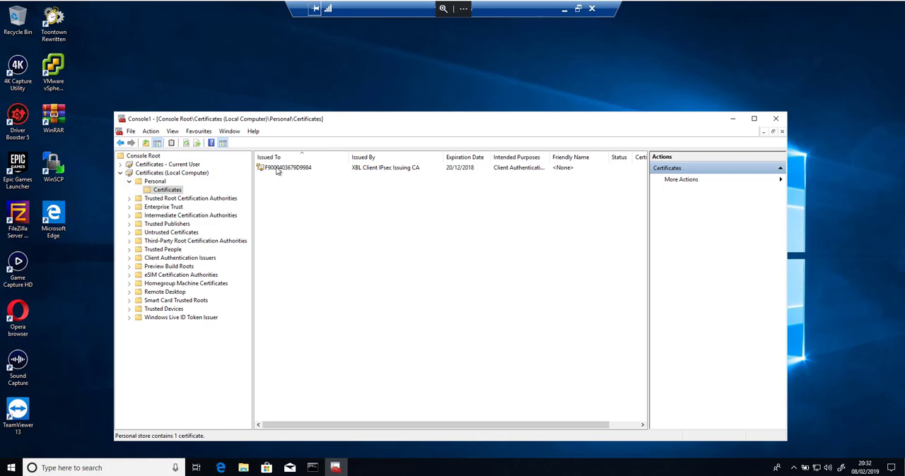
{"action": "left_click", "coordinate": [120, 172]}
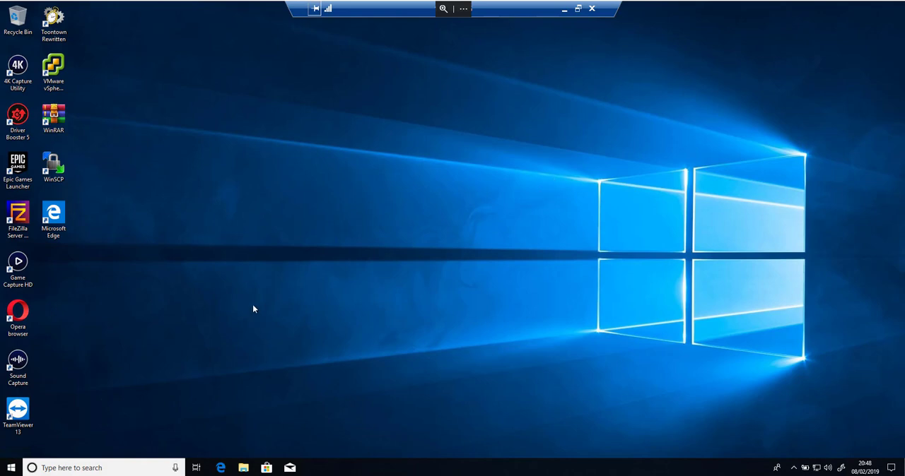
- Open an empty Microsoft Management Console (mmc) on the client
{"action": "left_click", "coordinate": [12, 467]}
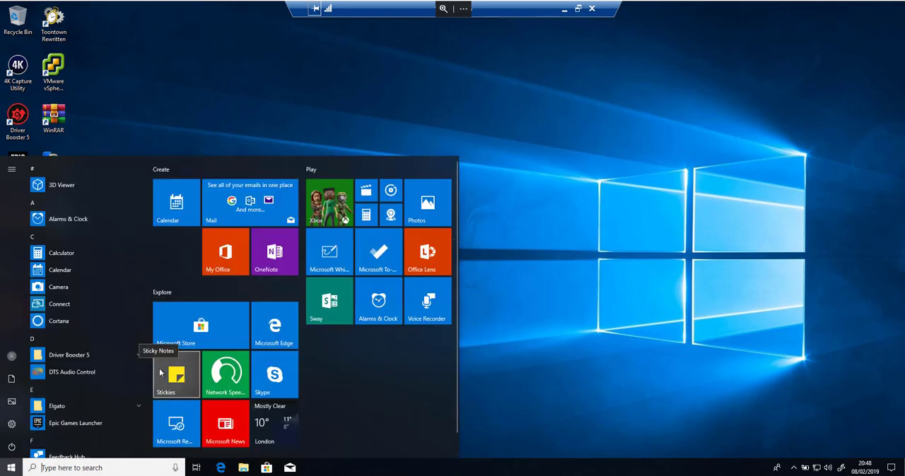
{"action": "type", "text": "mmc"}
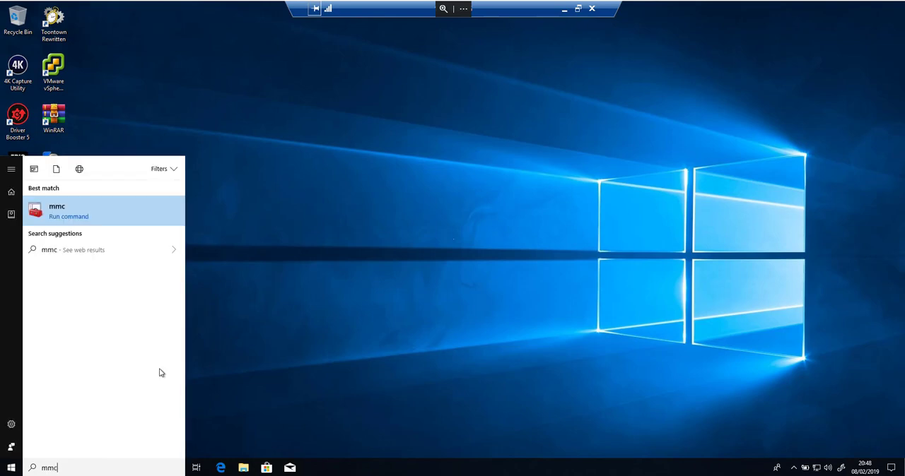
{"action": "left_click", "coordinate": [95, 212]}
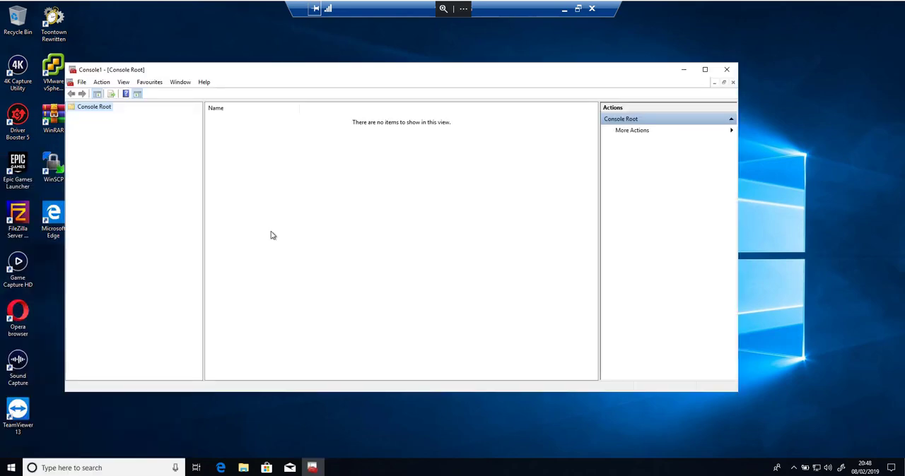
- Add the Certificates snap-in for My user account to the new console
{"action": "left_click", "coordinate": [82, 82]}
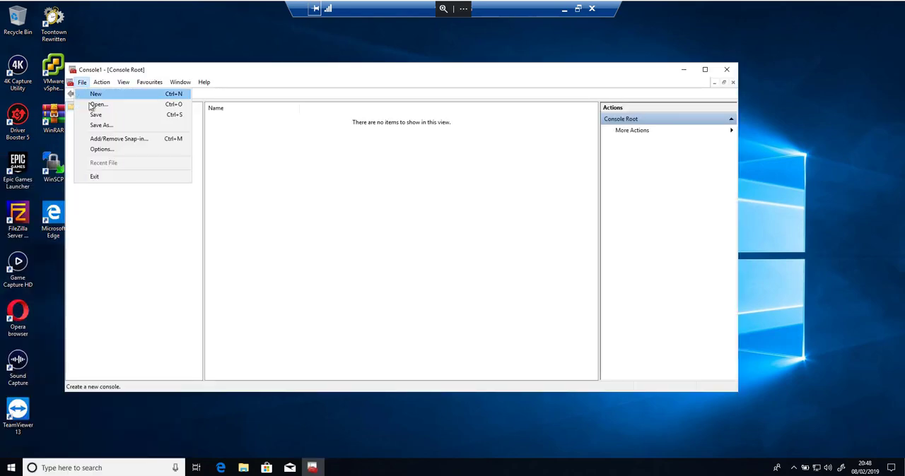
{"action": "left_click", "coordinate": [102, 140]}
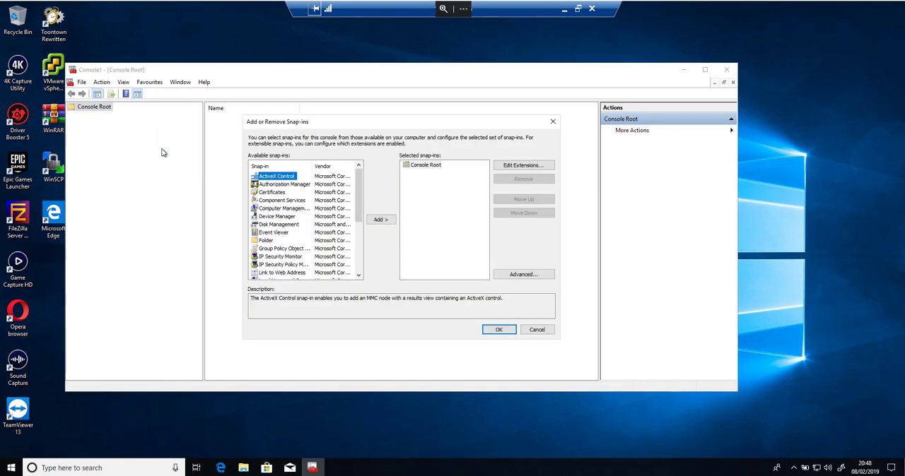
{"action": "left_click", "coordinate": [285, 194]}
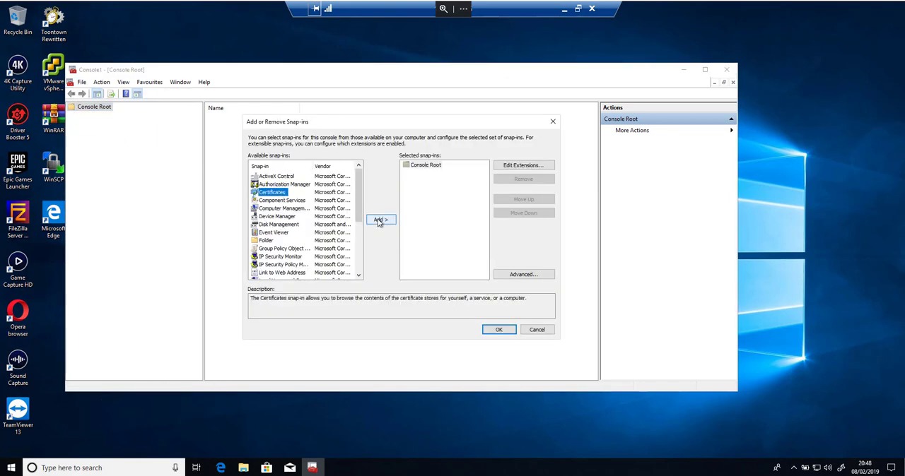
{"action": "left_click", "coordinate": [379, 221]}
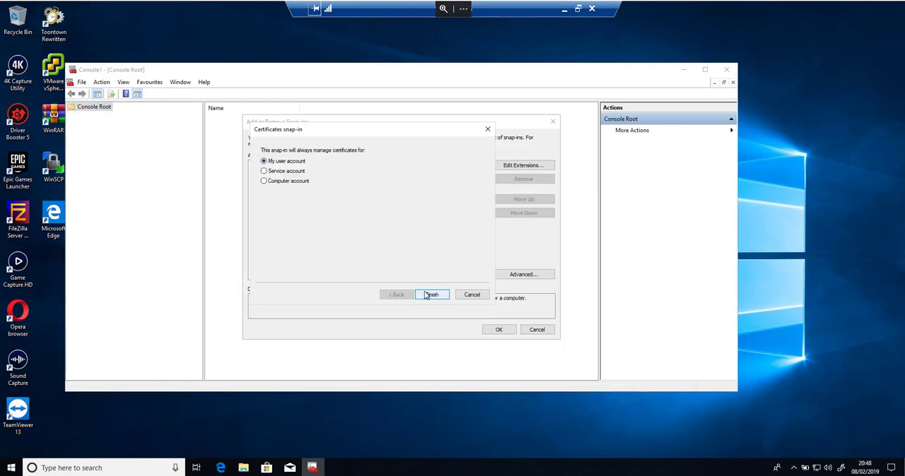
{"action": "left_click", "coordinate": [429, 295]}
- Add a Certificates snap-in for the local computer's computer account and apply the snap-in selection
{"action": "left_click", "coordinate": [379, 221]}
{"action": "left_click", "coordinate": [289, 185]}
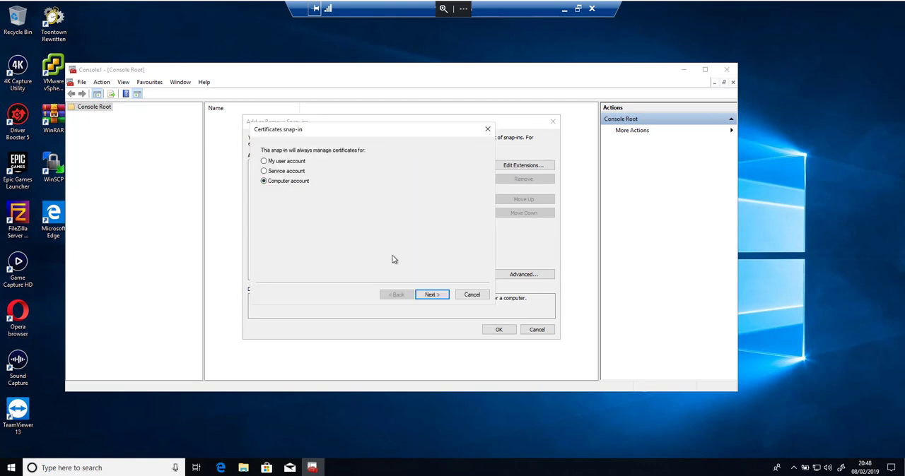
{"action": "left_click", "coordinate": [429, 296]}
{"action": "left_click", "coordinate": [428, 296]}
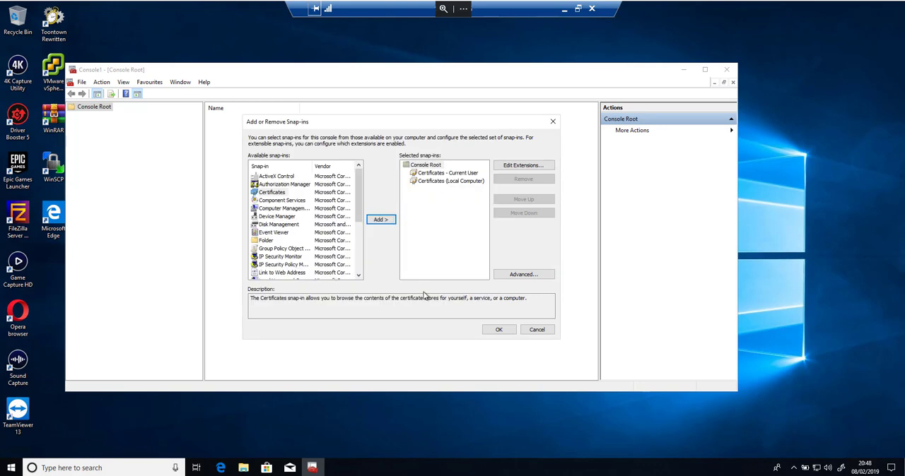
{"action": "left_click", "coordinate": [499, 330]}
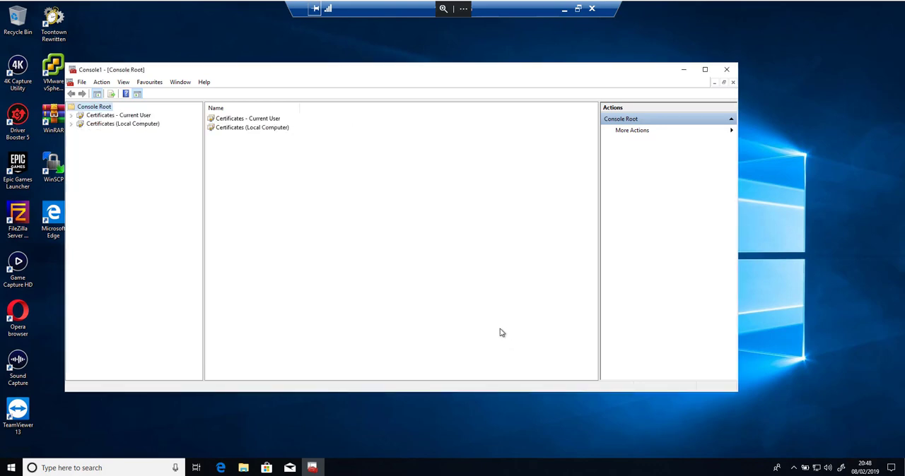
- Inspect the certificate issued by wizkid-CA in the Personal store of Certificates (Local Computer)
{"action": "left_click", "coordinate": [74, 124]}
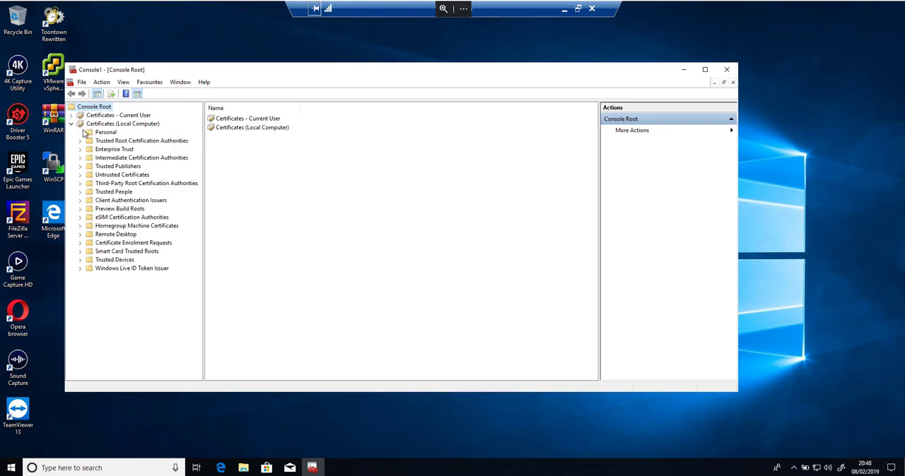
{"action": "left_click", "coordinate": [106, 133]}
{"action": "left_click", "coordinate": [220, 120]}
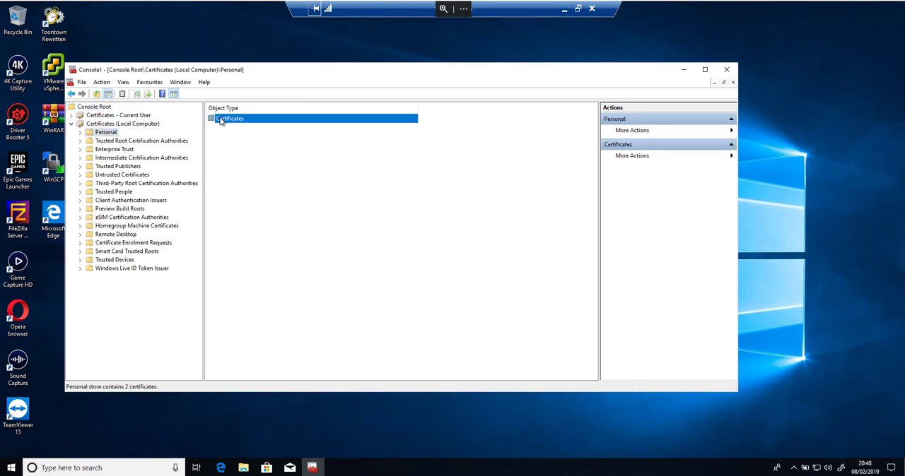
{"action": "double_click", "coordinate": [221, 120]}
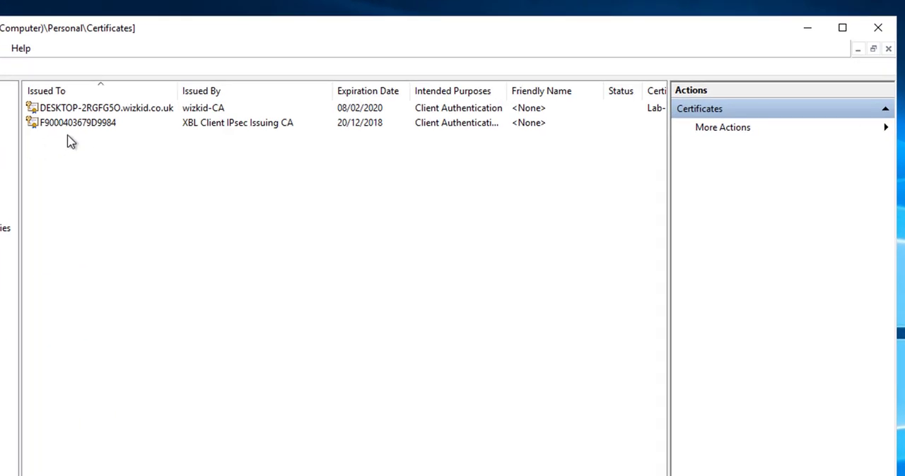
{"action": "left_click", "coordinate": [84, 111]}
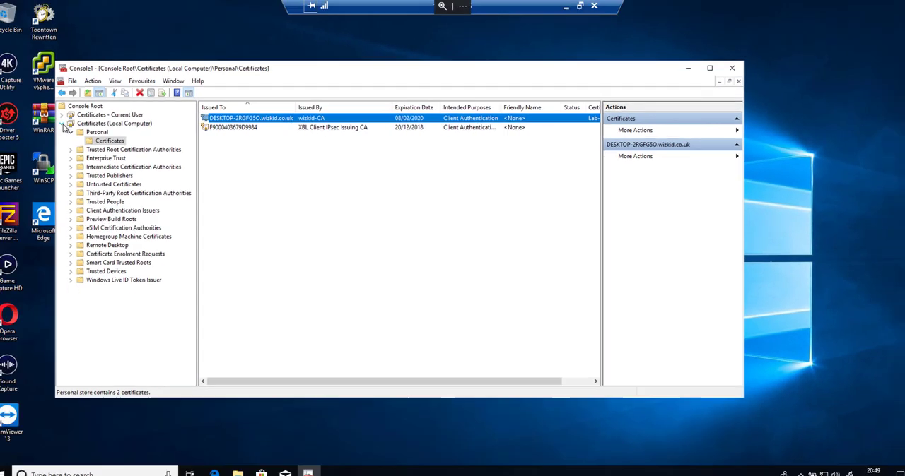
- Collapse the Local Computer certificates and check the Personal store under Certificates - Current User
{"action": "left_click", "coordinate": [73, 124]}
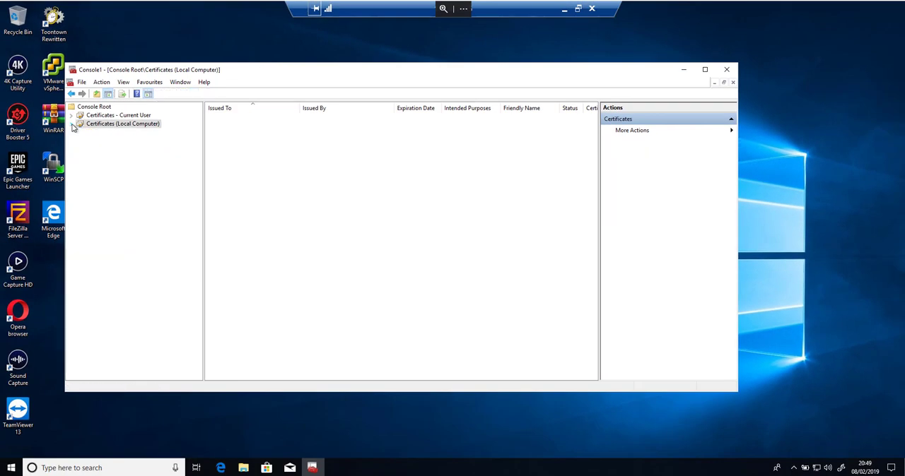
{"action": "left_click", "coordinate": [80, 116]}
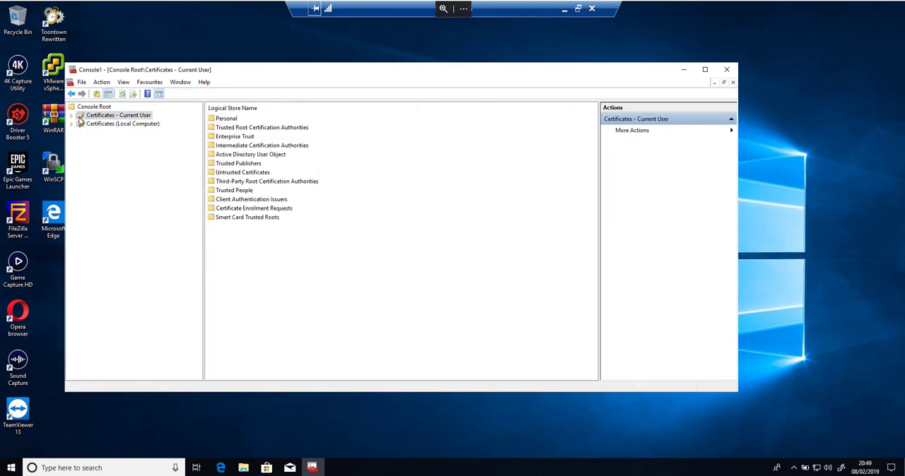
{"action": "left_click", "coordinate": [218, 121]}
{"action": "double_click", "coordinate": [219, 122]}
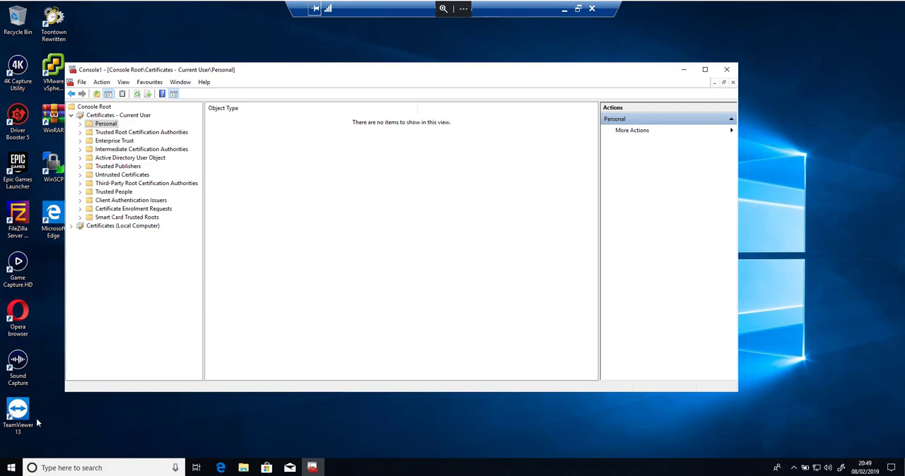
- Open a Command Prompt and move its window over the certificates console
{"action": "left_click", "coordinate": [12, 467]}
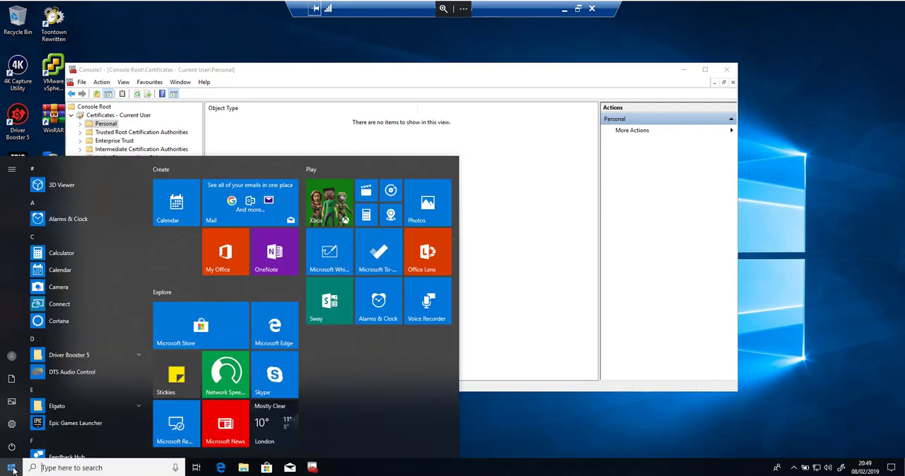
{"action": "left_click", "coordinate": [12, 468]}
{"action": "left_click", "coordinate": [12, 467]}
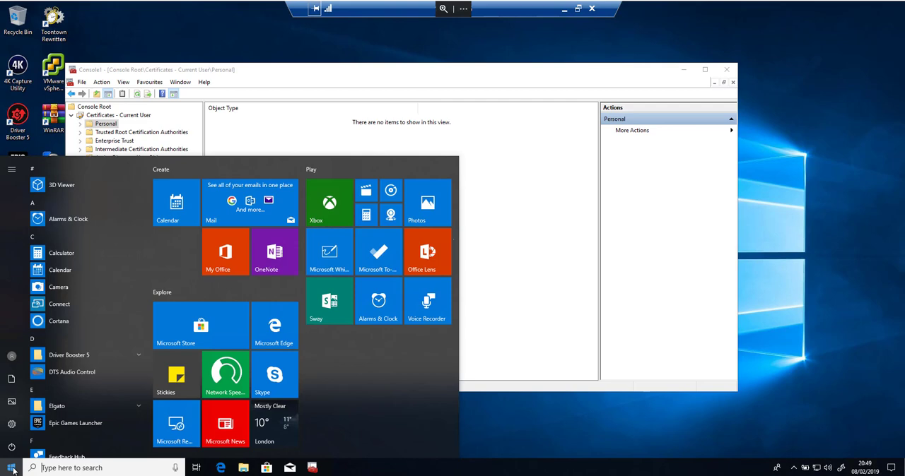
{"action": "type", "text": "cmd"}
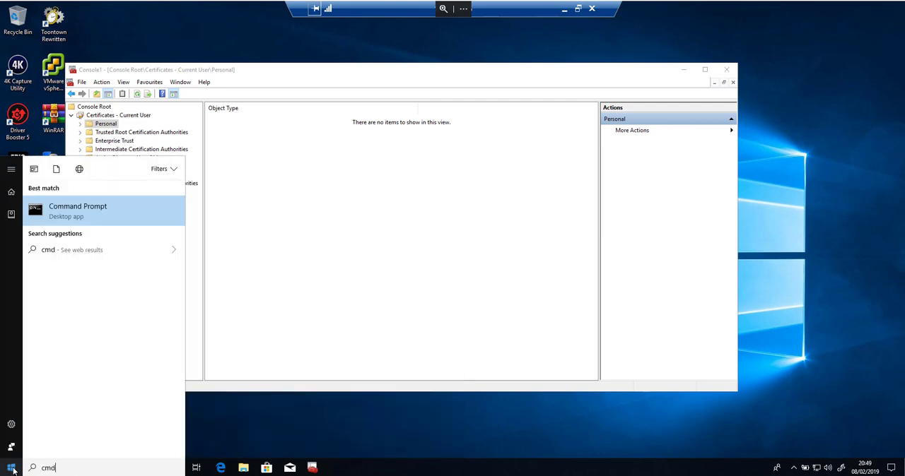
{"action": "key", "text": "Return"}
{"action": "left_click_drag", "start_coordinate": [238, 83], "coordinate": [332, 129]}
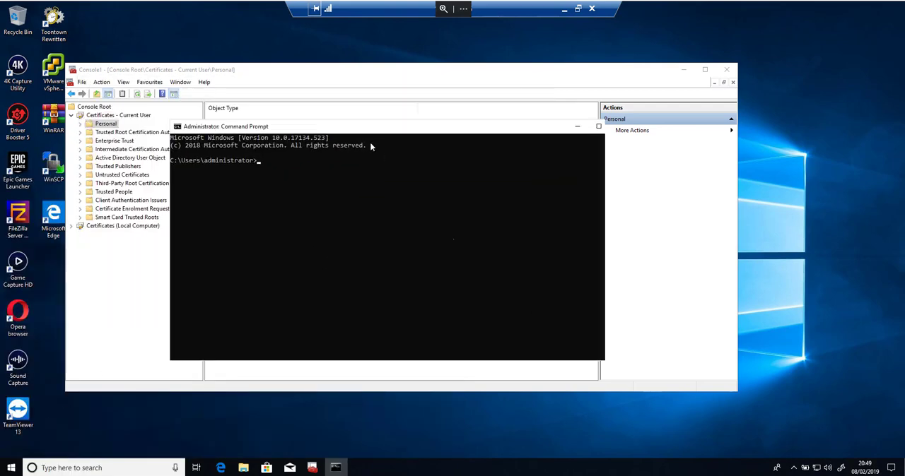
- Force a Group Policy update on the client with gpupdate /force
{"action": "left_click", "coordinate": [371, 201]}
{"action": "left_click", "coordinate": [360, 195]}
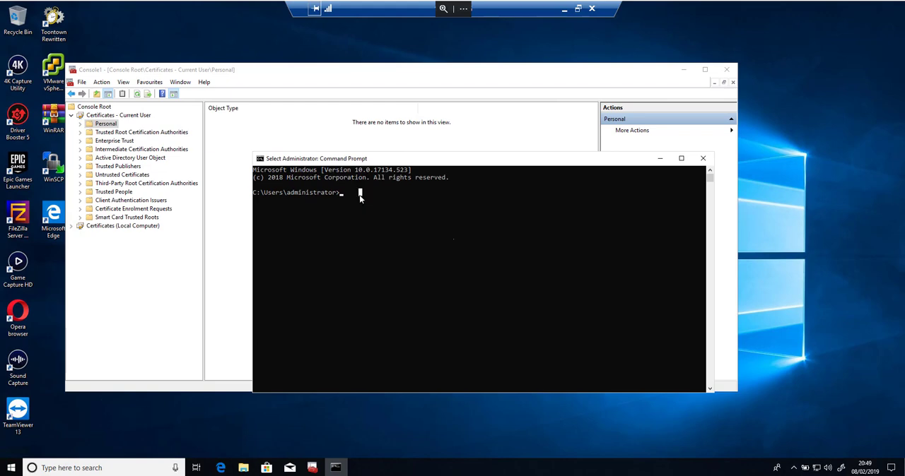
{"action": "key", "text": "Return"}
{"action": "key", "text": "Return"}
{"action": "key", "text": "Return"}
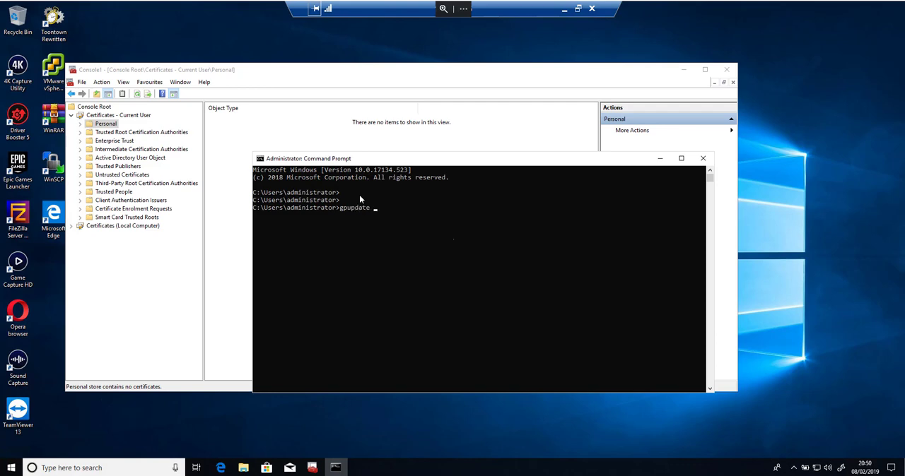
{"action": "type", "text": "gpupdate /force"}
{"action": "key", "text": "Return"}
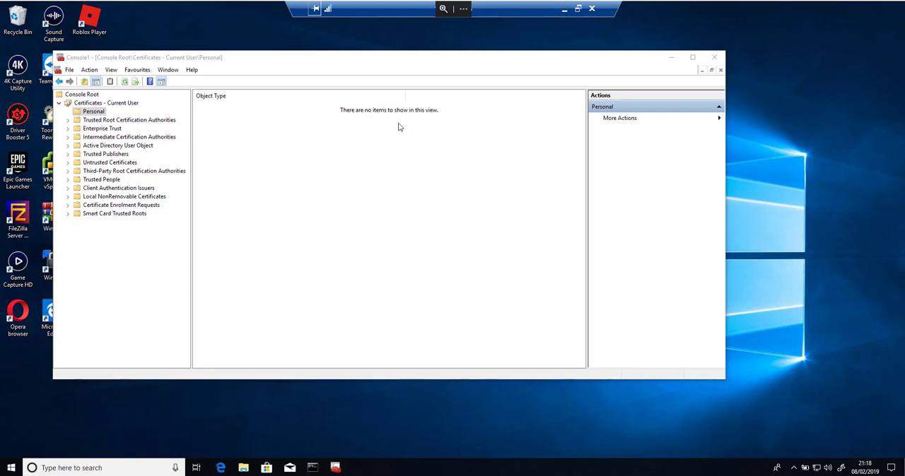
- Switch from the client's remote session to the server and bring up the Certification Authority console
{"action": "left_click", "coordinate": [563, 9]}
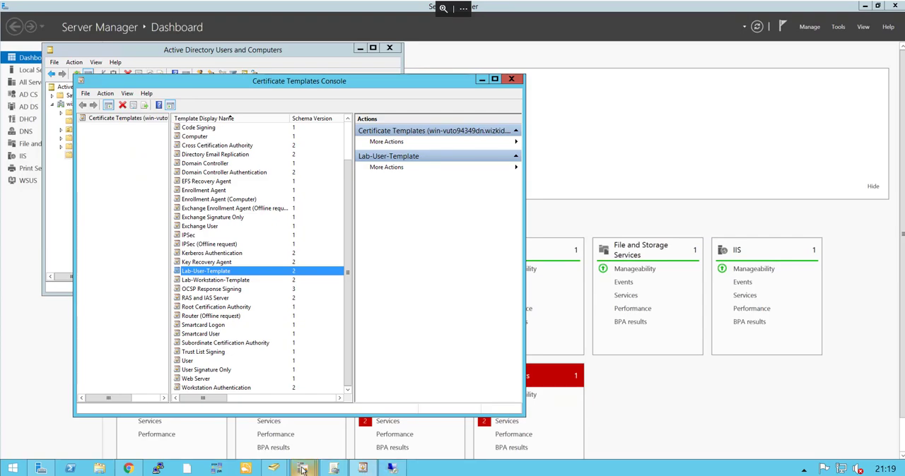
{"action": "mouse_move", "coordinate": [302, 470]}
{"action": "left_click", "coordinate": [149, 417]}
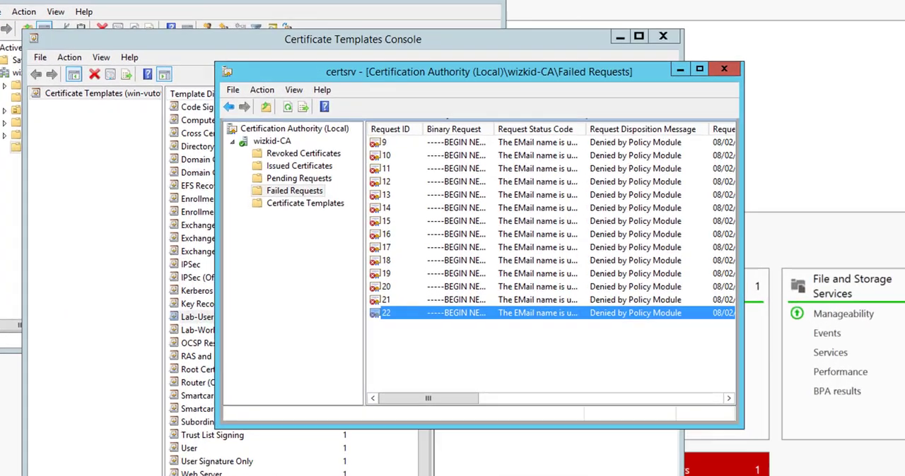
{"action": "left_click_drag", "start_coordinate": [409, 66], "coordinate": [535, 59]}
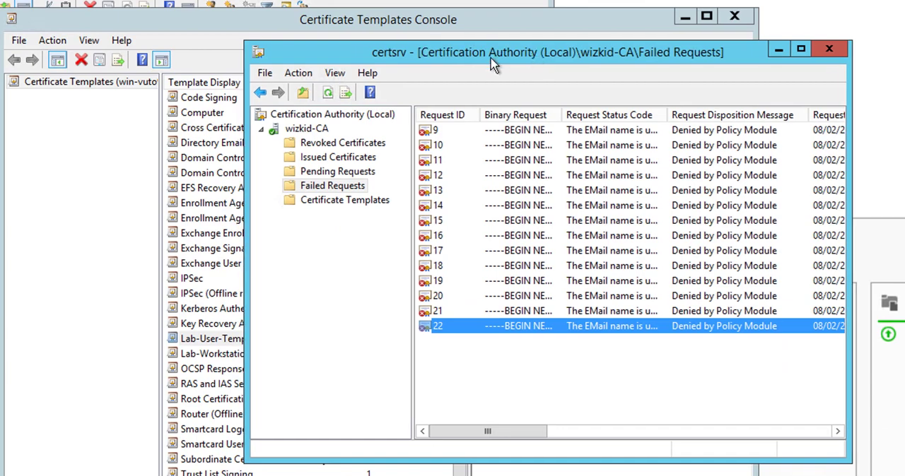
- Examine the status codes and disposition messages of the wizkid-CA failed requests, including request 22
{"action": "left_click", "coordinate": [332, 188]}
{"action": "left_click", "coordinate": [340, 200]}
{"action": "left_click", "coordinate": [337, 187]}
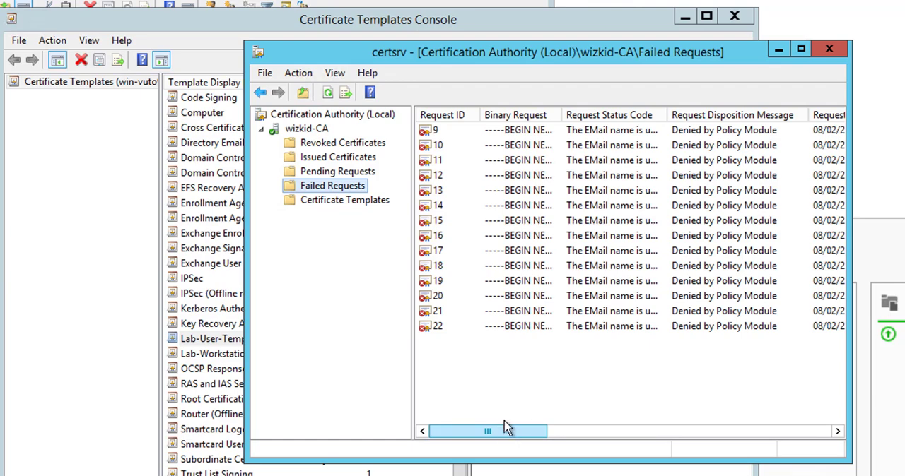
{"action": "left_click_drag", "start_coordinate": [497, 431], "coordinate": [632, 428]}
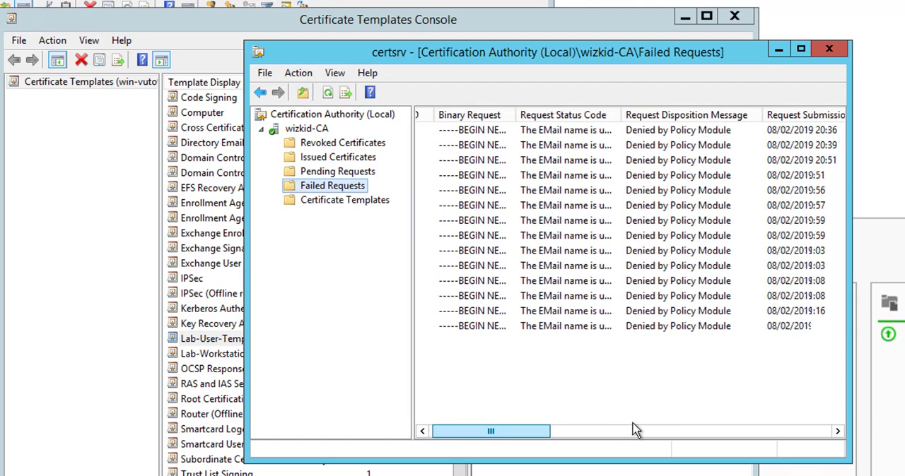
{"action": "left_click_drag", "start_coordinate": [526, 430], "coordinate": [465, 433]}
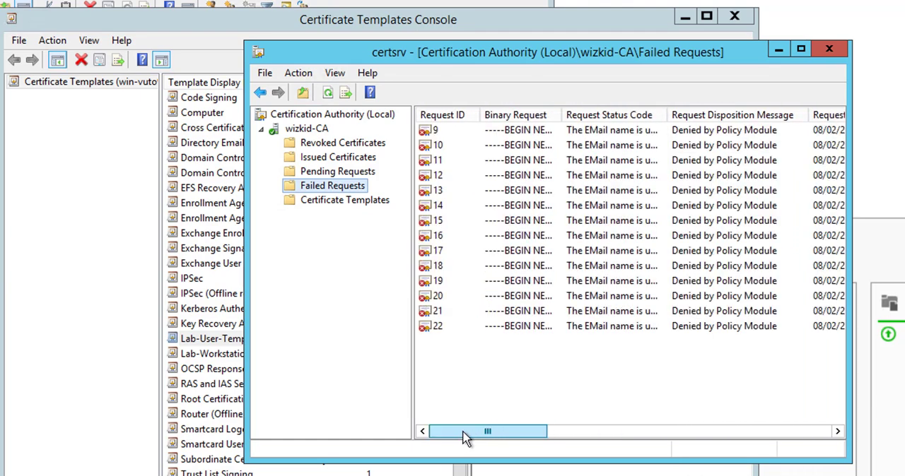
{"action": "left_click", "coordinate": [600, 329]}
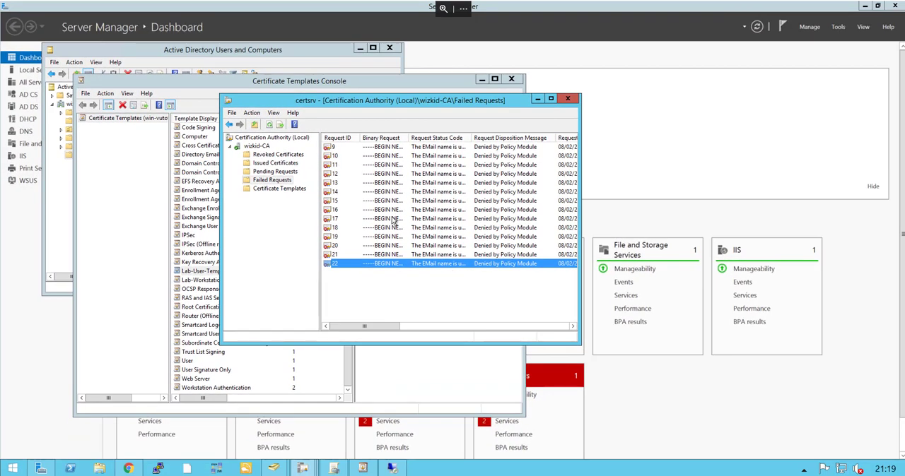
- Enter the lab user's e-mail address in the account's general properties in Active Directory Users and Computers, and save it
{"action": "left_click", "coordinate": [270, 55]}
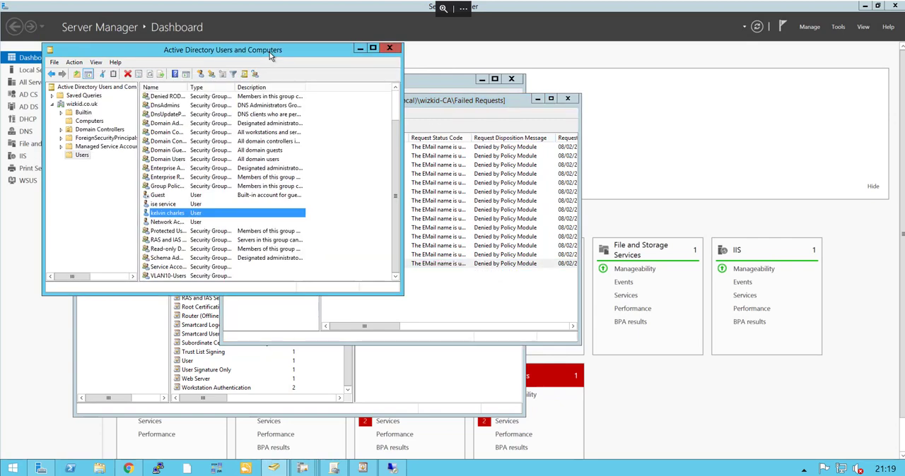
{"action": "double_click", "coordinate": [187, 216]}
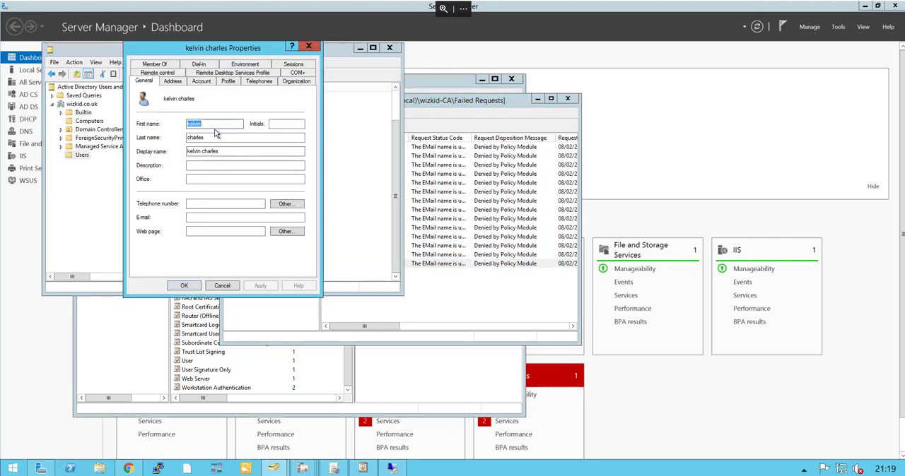
{"action": "left_click", "coordinate": [208, 217]}
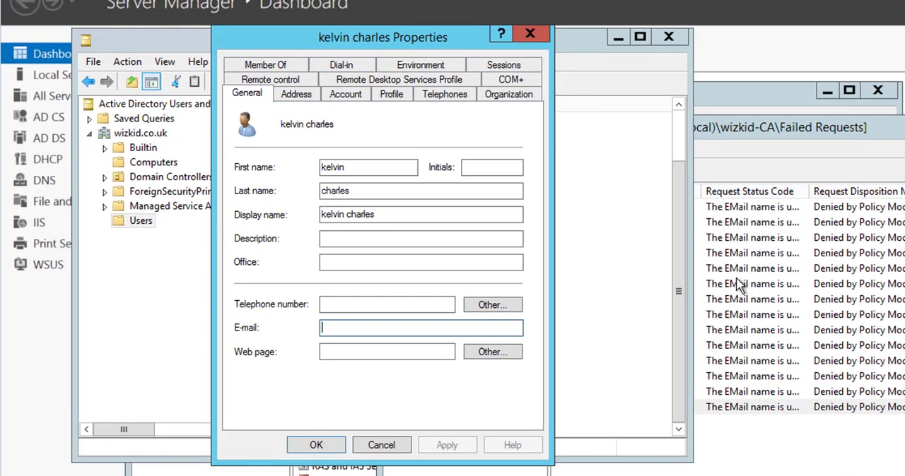
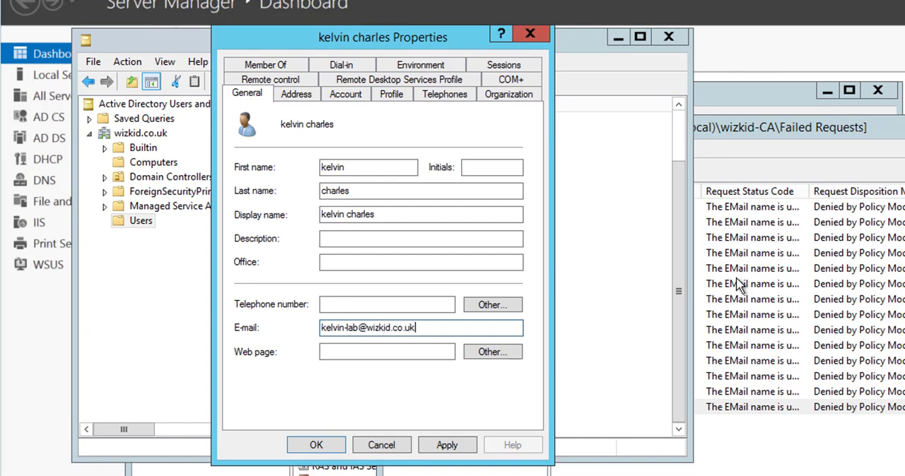
{"action": "left_click", "coordinate": [427, 446]}
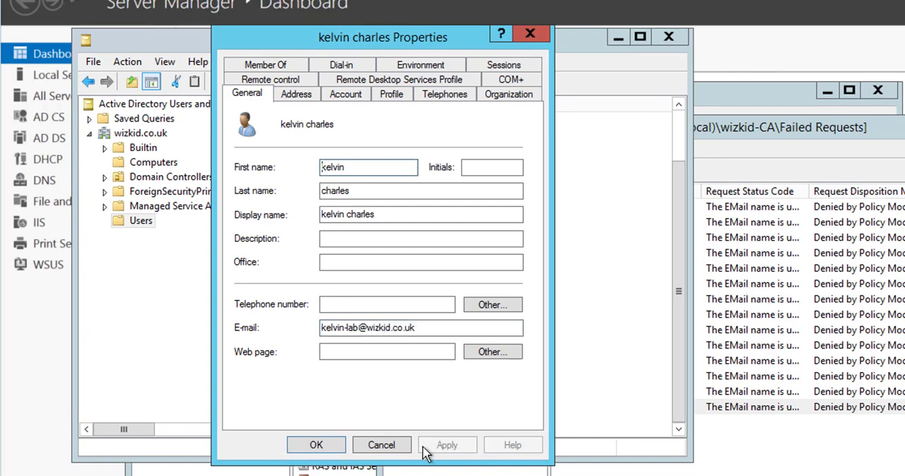
{"action": "left_click", "coordinate": [337, 448]}
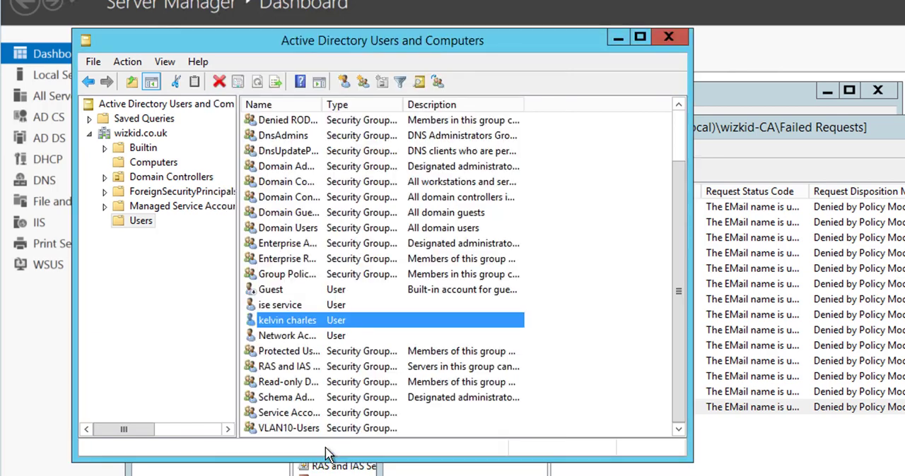
- Minimize Active Directory Users and Computers and check the issued certificates of wizkid-CA in the Certification Authority console
{"action": "left_click", "coordinate": [622, 37]}
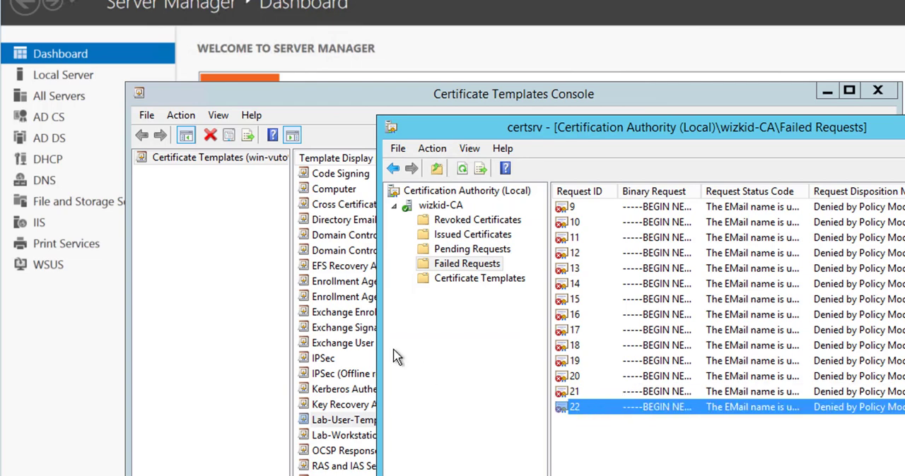
{"action": "left_click", "coordinate": [473, 234]}
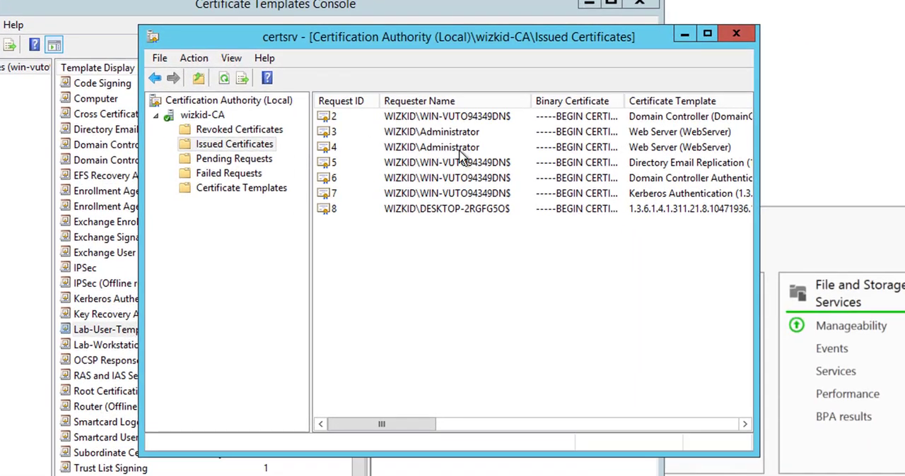
{"action": "left_click", "coordinate": [471, 212]}
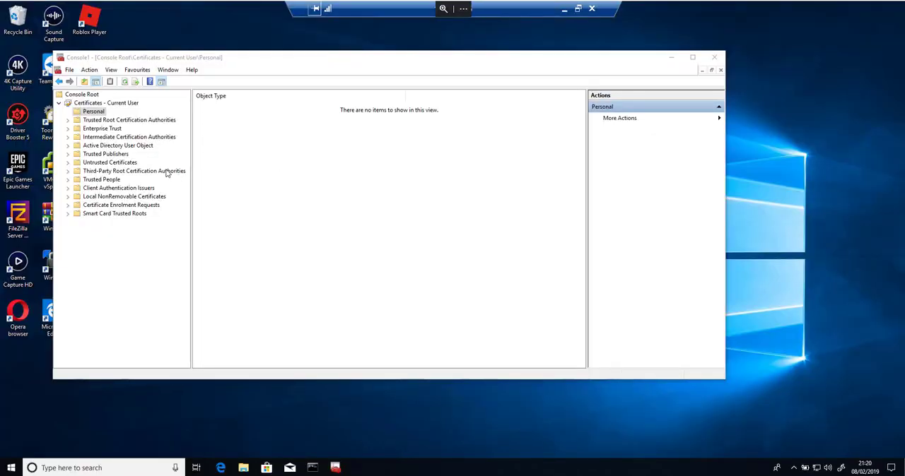
- Rerun gpupdate /force in the Command Prompt of the client's remote session
{"action": "left_click", "coordinate": [11, 468]}
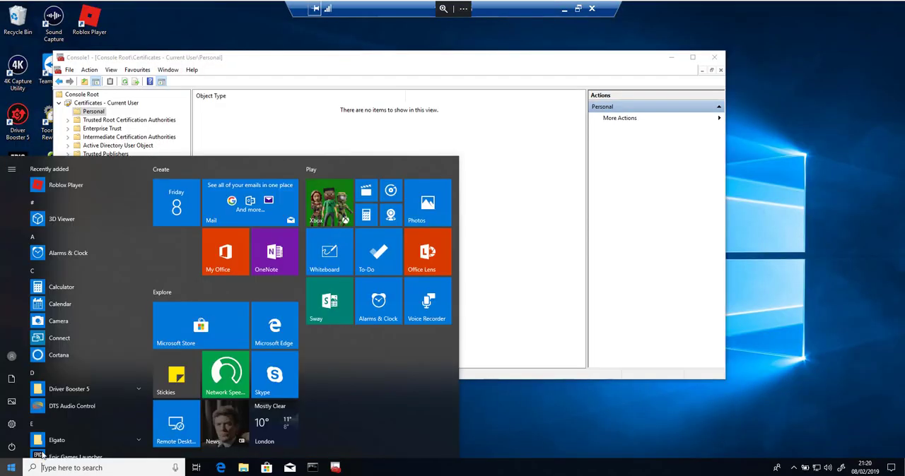
{"action": "left_click", "coordinate": [311, 469]}
{"action": "left_click", "coordinate": [248, 223]}
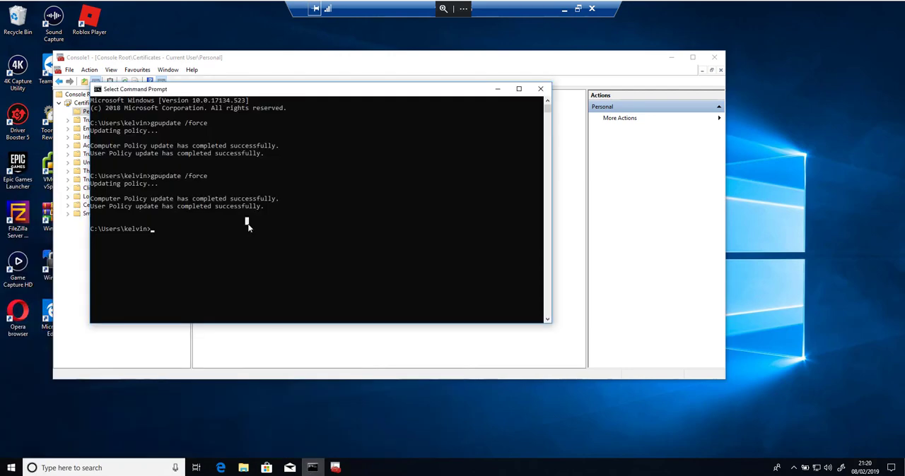
{"action": "key", "text": "Up"}
{"action": "key", "text": "Return"}
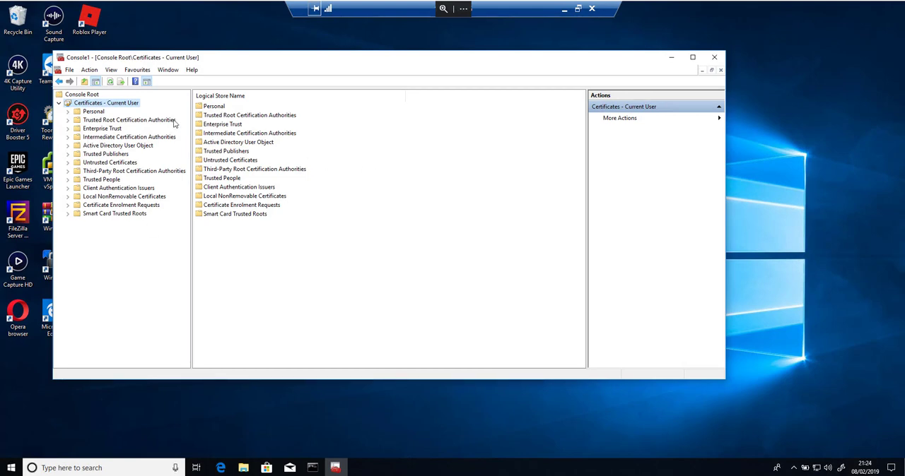
- Open the lab user's certificate from the current user's Personal certificate store
{"action": "left_click", "coordinate": [92, 112]}
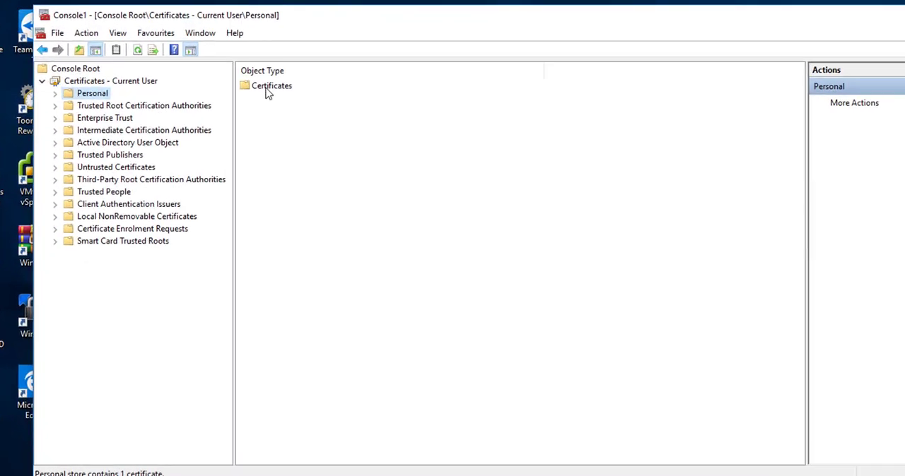
{"action": "double_click", "coordinate": [321, 68]}
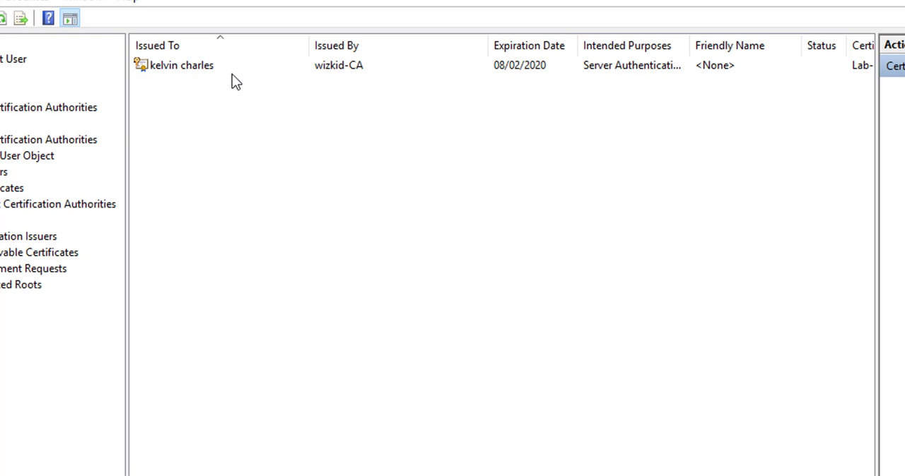
{"action": "left_click", "coordinate": [180, 71]}
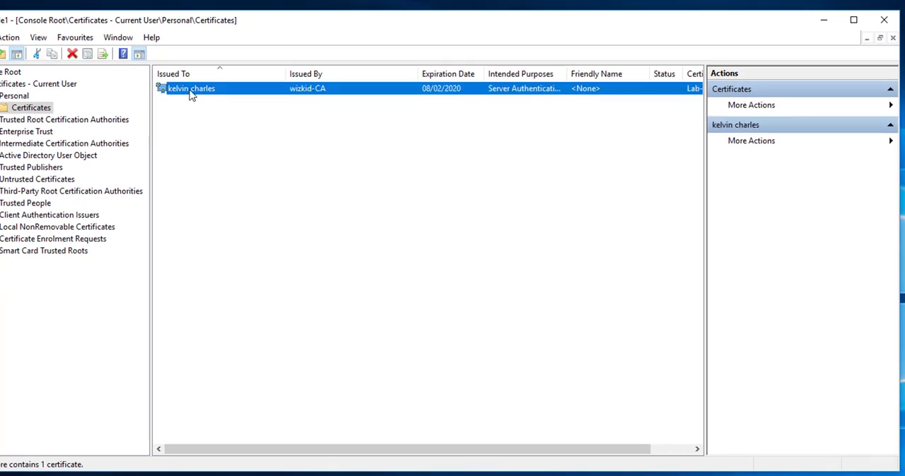
{"action": "double_click", "coordinate": [191, 96]}
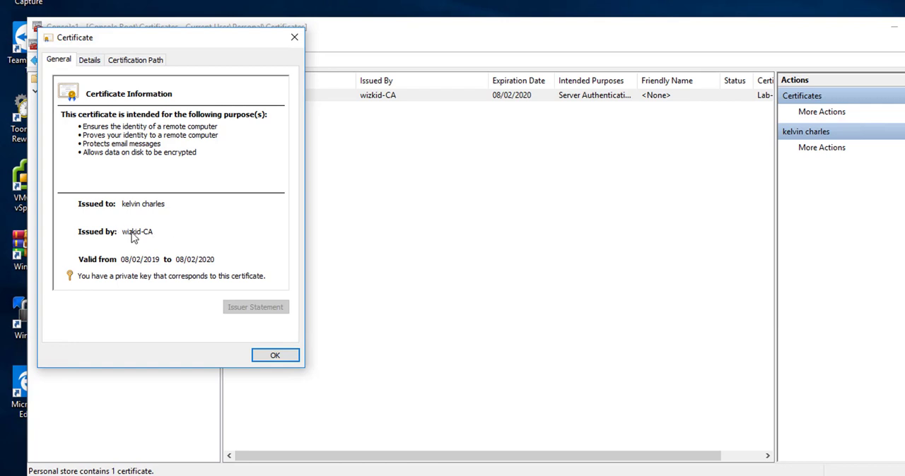
- Display the Subject field in the certificate's details and highlight its e-mail address
{"action": "left_click", "coordinate": [90, 60]}
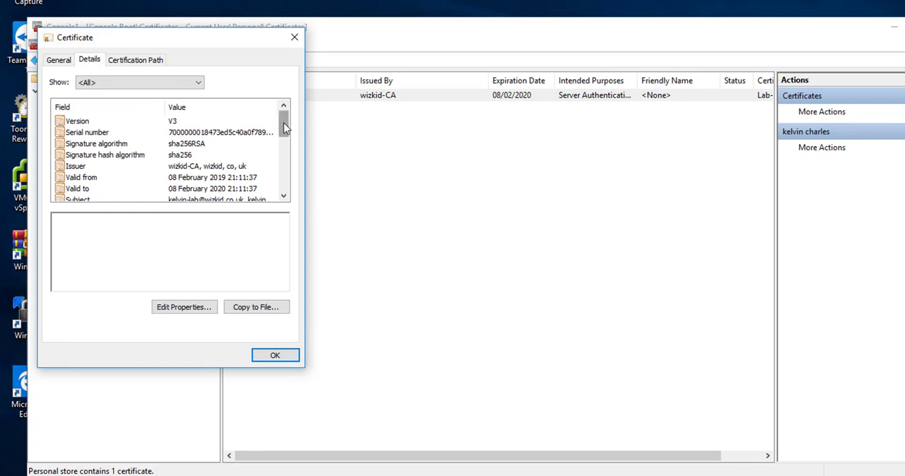
{"action": "left_click_drag", "start_coordinate": [283, 123], "coordinate": [284, 138]}
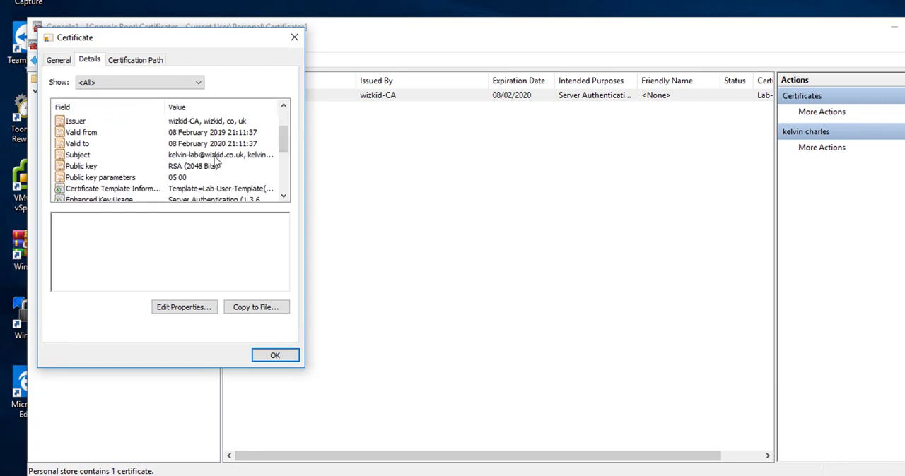
{"action": "left_click", "coordinate": [216, 156]}
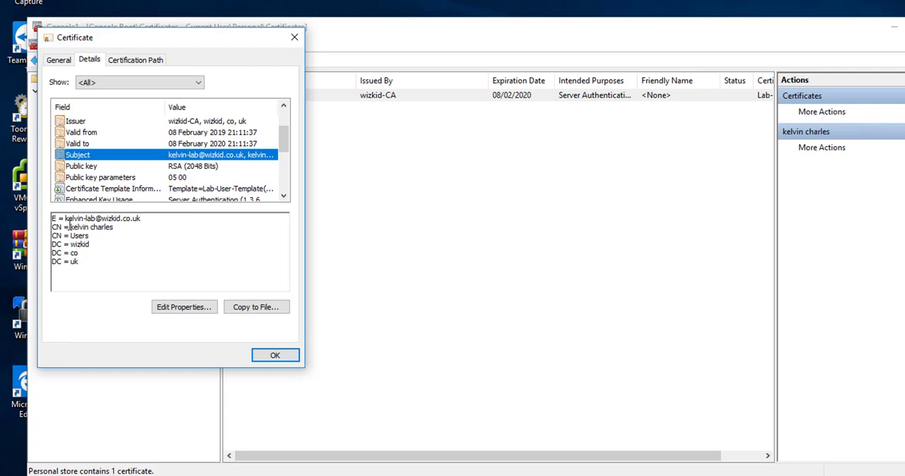
{"action": "left_click_drag", "start_coordinate": [65, 220], "coordinate": [145, 214]}
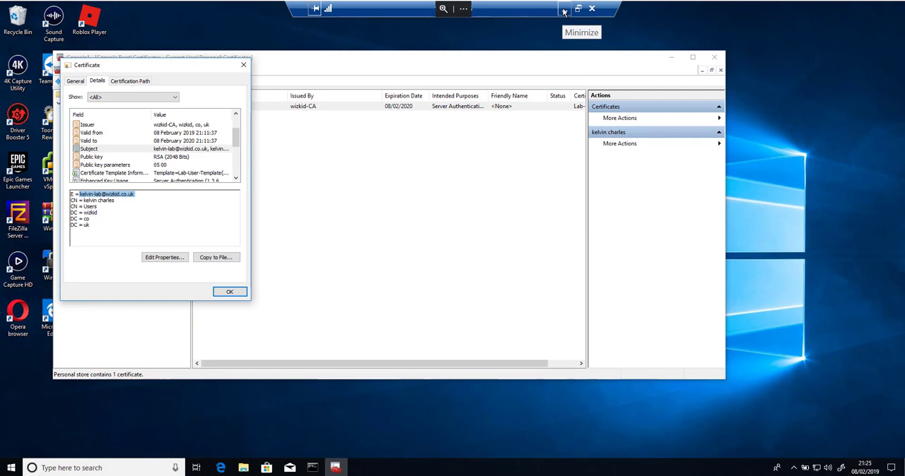
- Return to the server's Certification Authority console and check issued request 24 and the failed requests of wizkid-CA
{"action": "left_click", "coordinate": [564, 11]}
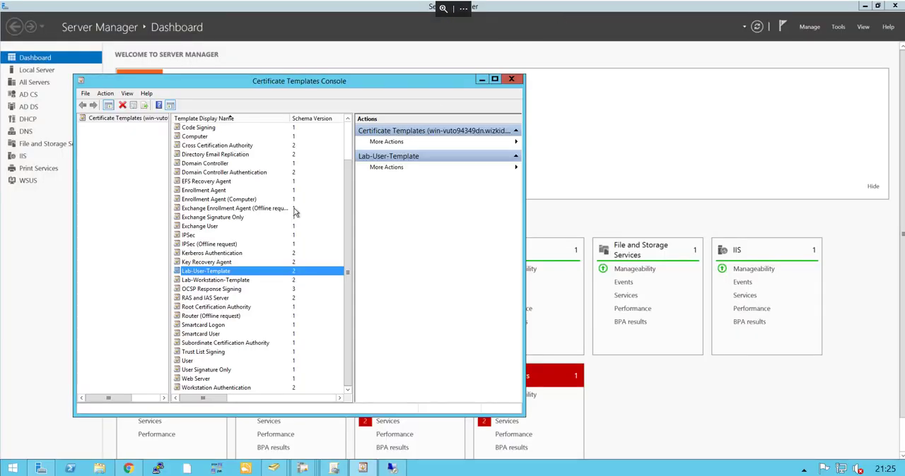
{"action": "left_click", "coordinate": [302, 469]}
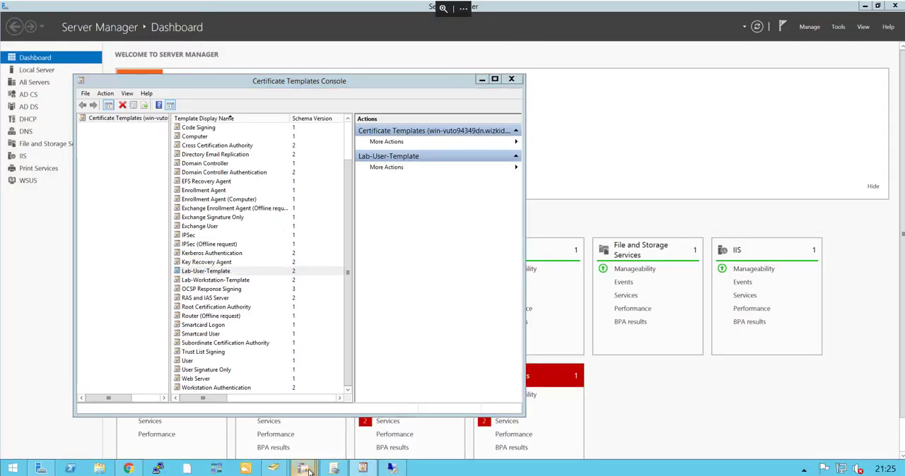
{"action": "left_click", "coordinate": [141, 418]}
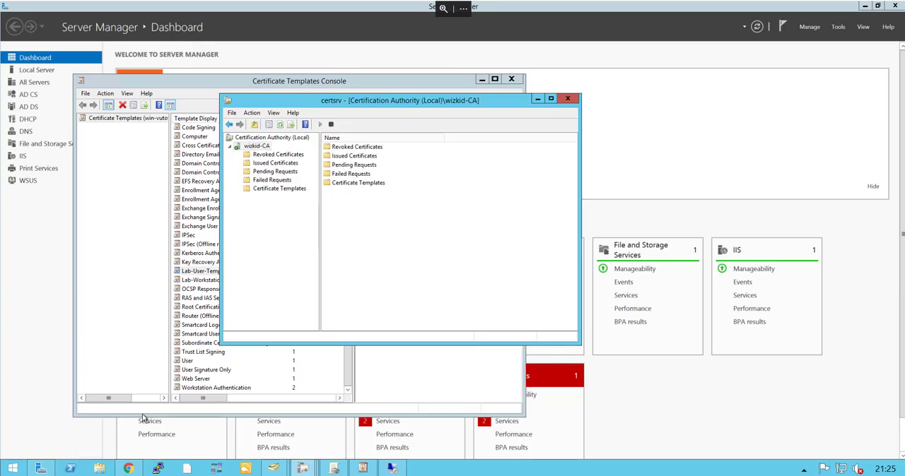
{"action": "left_click", "coordinate": [275, 164]}
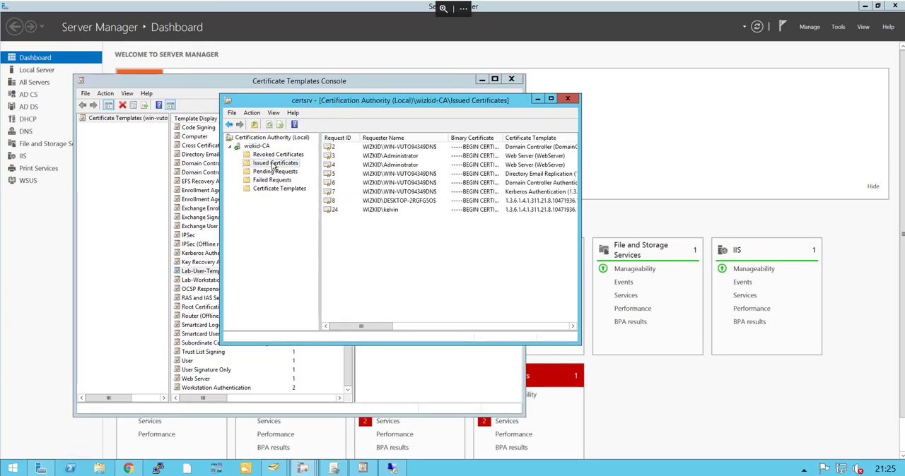
{"action": "left_click", "coordinate": [376, 210]}
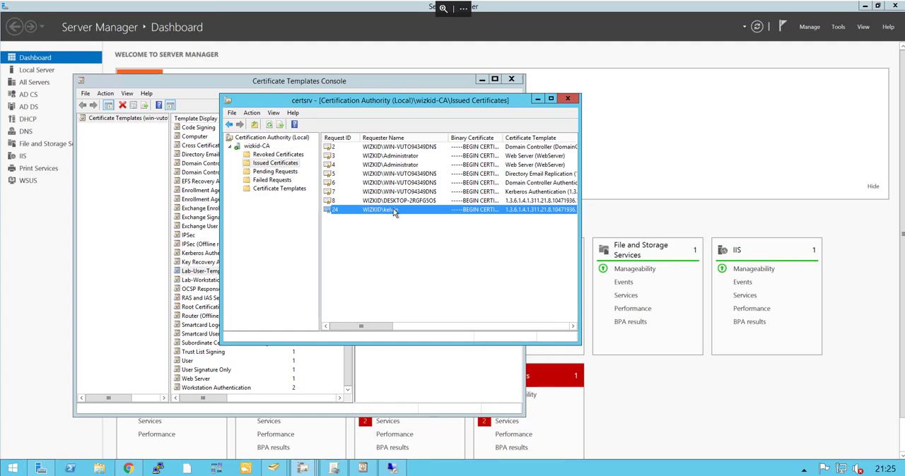
{"action": "left_click", "coordinate": [282, 180]}
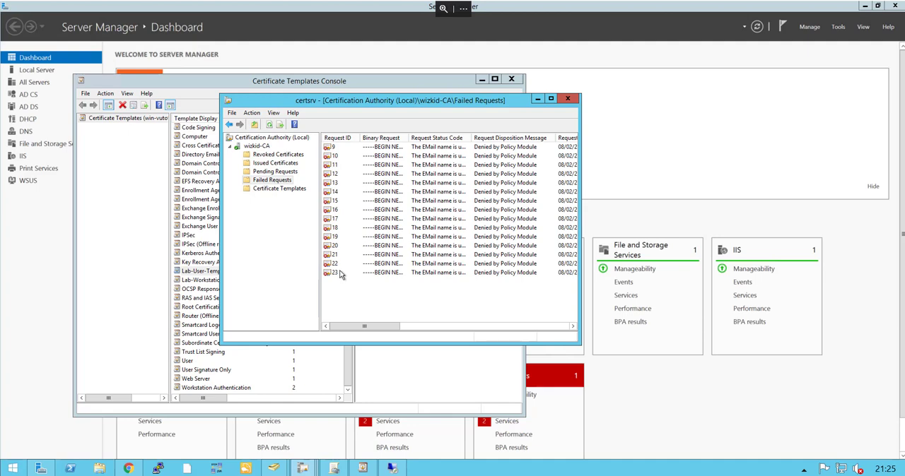